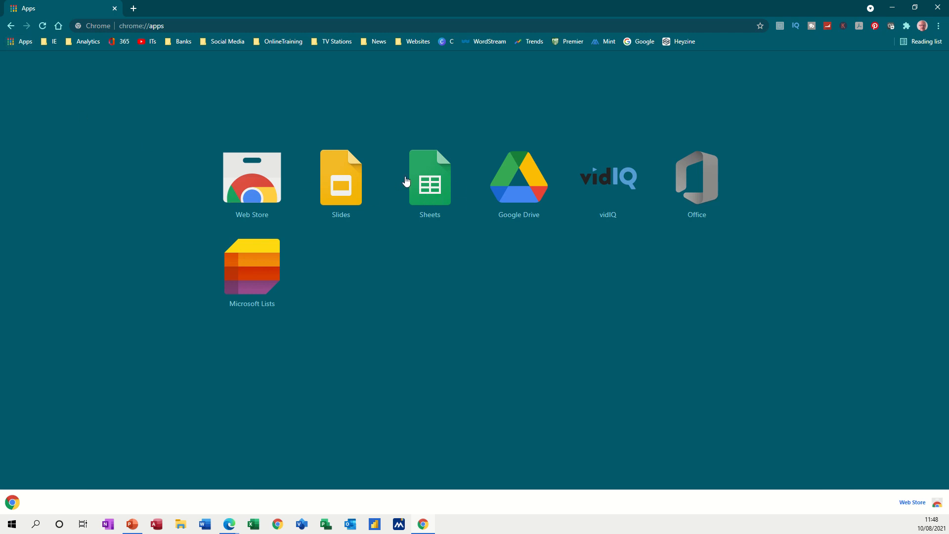
- Open Google Sheets and view the Annual budget spreadsheet as an example, returning to the spreadsheet list
{"action": "left_click", "coordinate": [428, 191]}
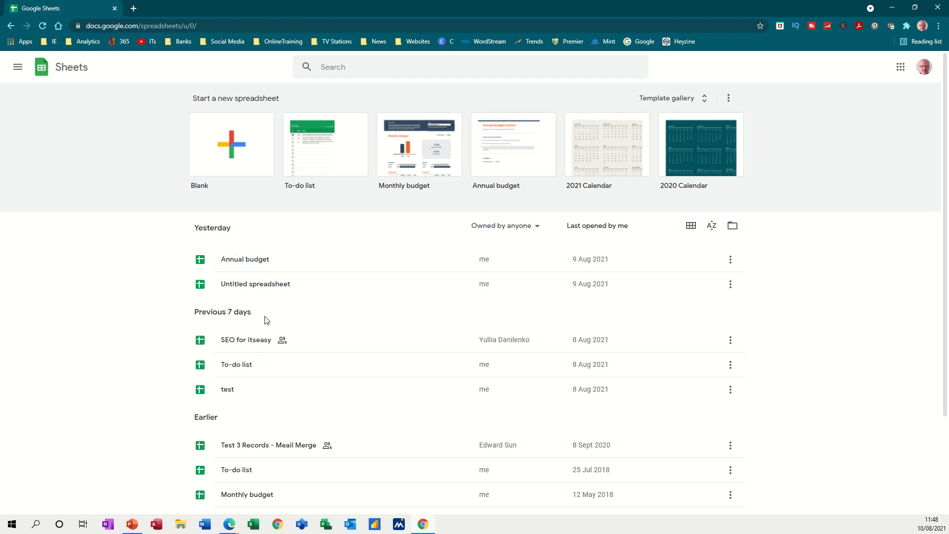
{"action": "left_click", "coordinate": [240, 265]}
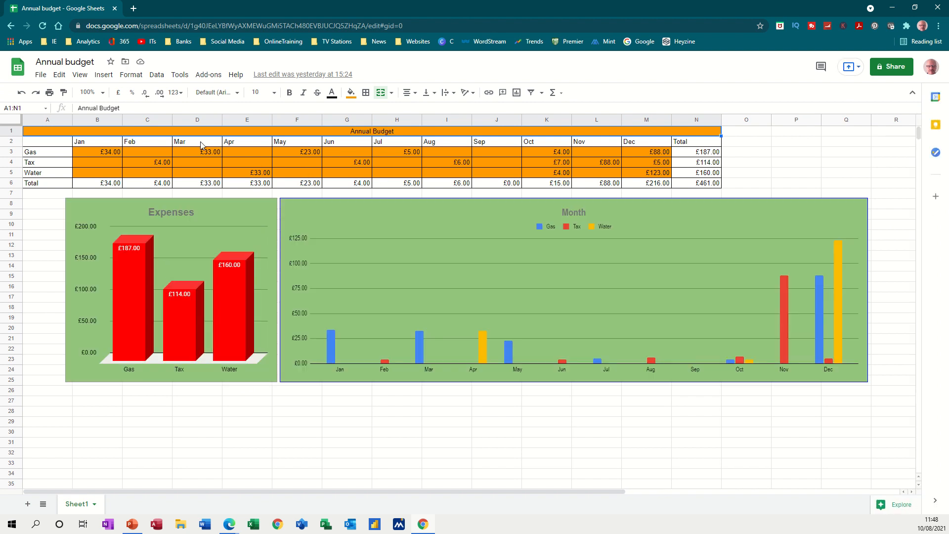
{"action": "left_click", "coordinate": [18, 72]}
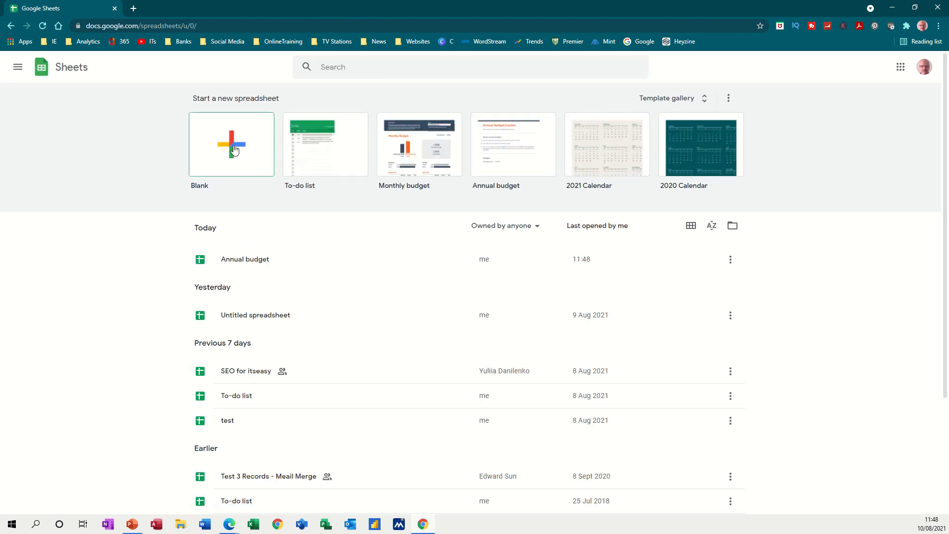
- Create a new blank spreadsheet
{"action": "left_click", "coordinate": [235, 150]}
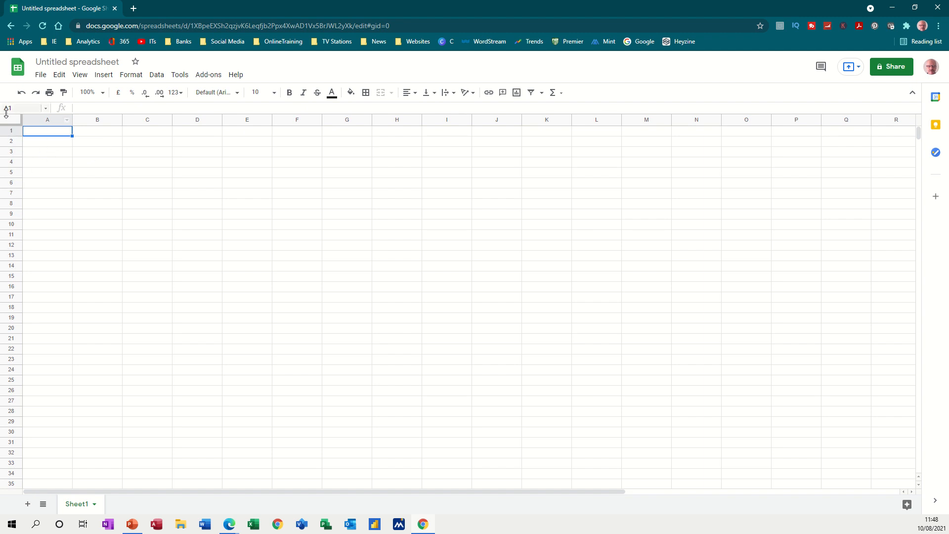
{"action": "left_click", "coordinate": [155, 169]}
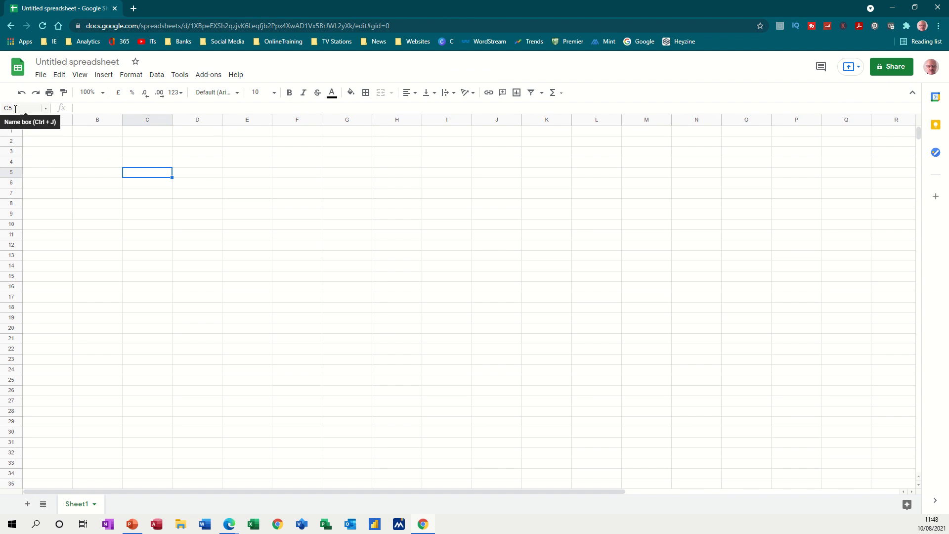
- Enter Jan in B2 and autofill the month headings across row 2 through Dec in M2
{"action": "left_click", "coordinate": [89, 145]}
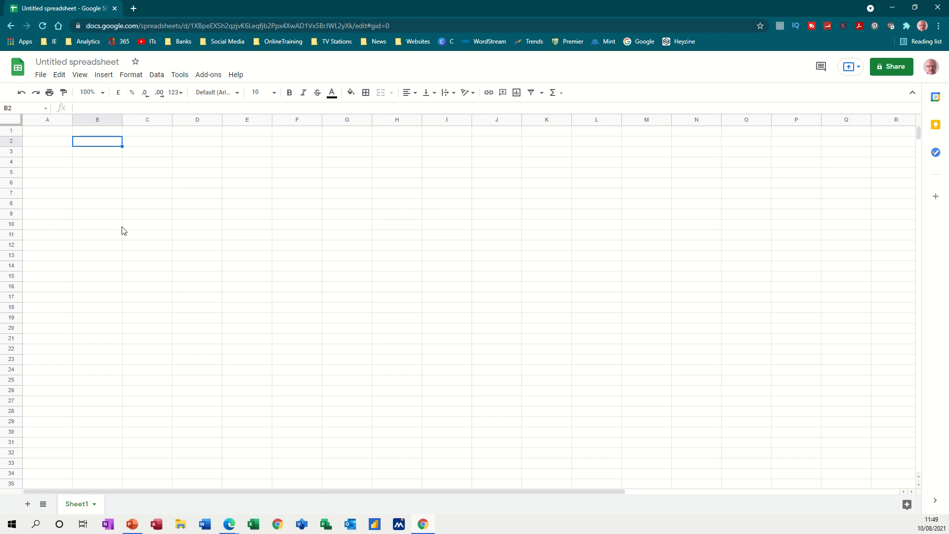
{"action": "type", "text": "Jan"}
{"action": "key", "text": "Return"}
{"action": "left_click", "coordinate": [91, 143]}
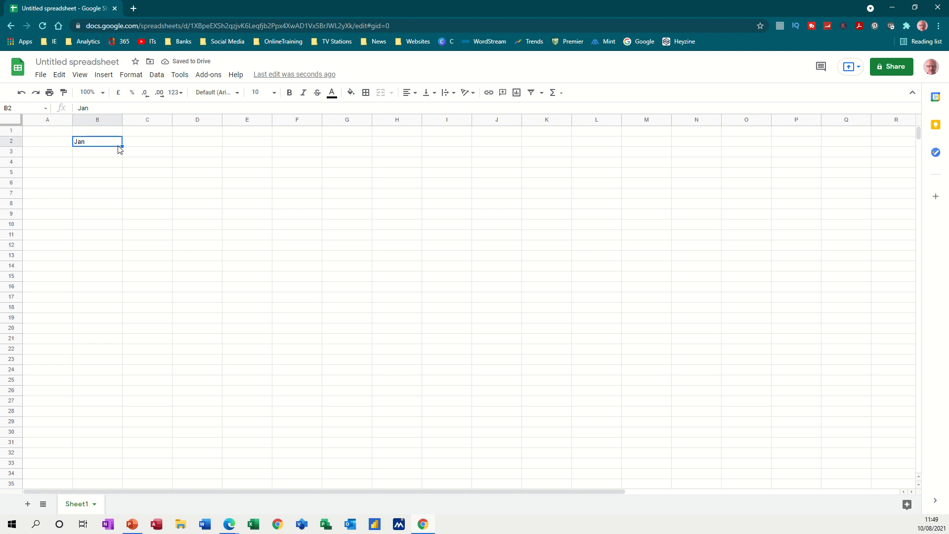
{"action": "left_click_drag", "start_coordinate": [122, 147], "coordinate": [652, 150]}
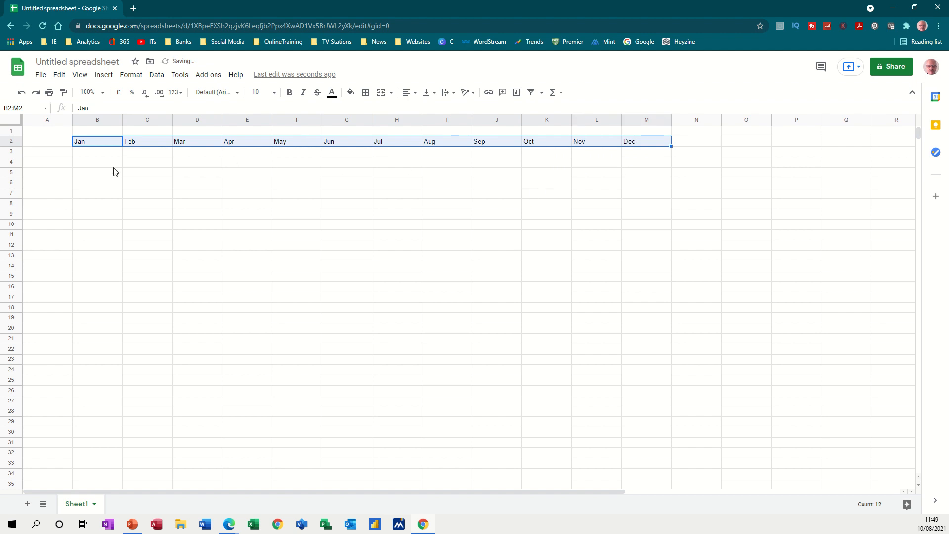
- Enter Mon in B5, autofill the weekdays down to Sun in B11, and delete that list
{"action": "left_click", "coordinate": [94, 175]}
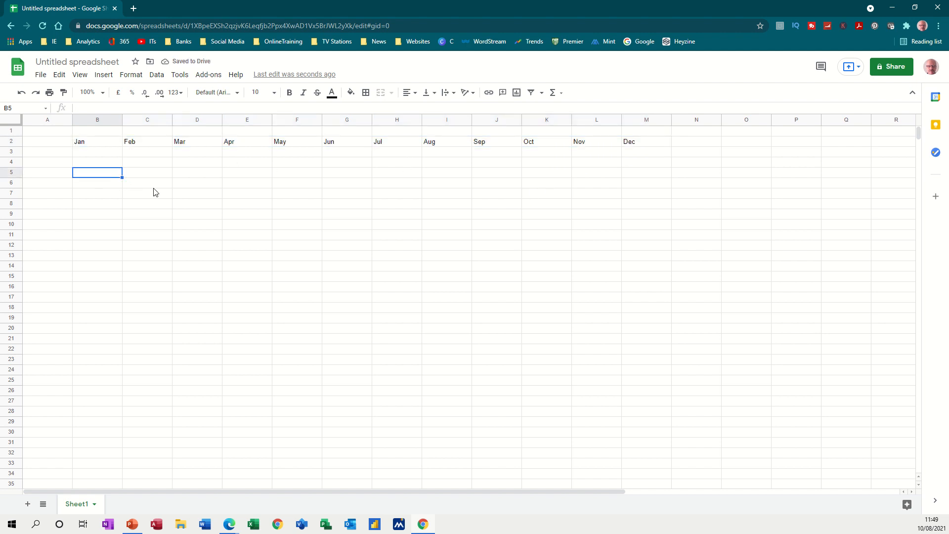
{"action": "type", "text": "Mon"}
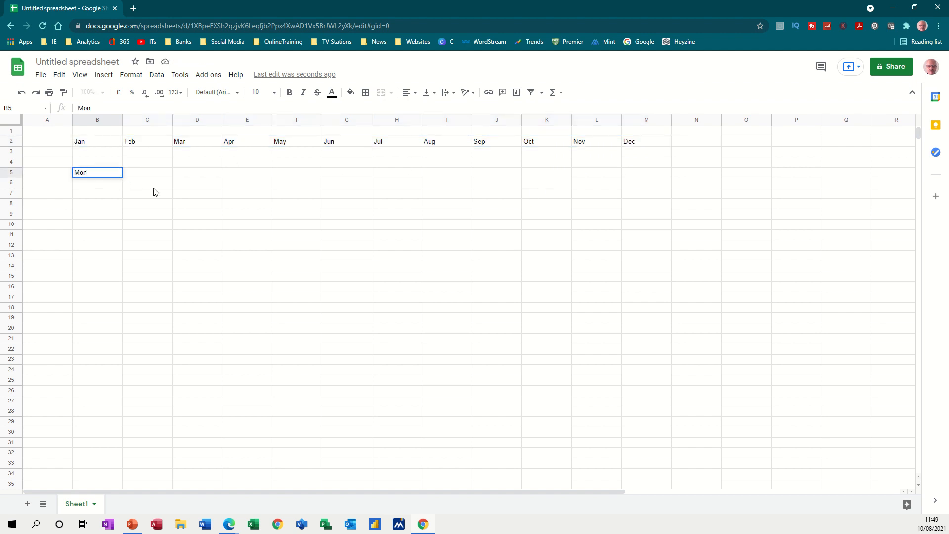
{"action": "key", "text": "Return"}
{"action": "left_click", "coordinate": [119, 176]}
{"action": "left_click_drag", "start_coordinate": [121, 177], "coordinate": [114, 239]}
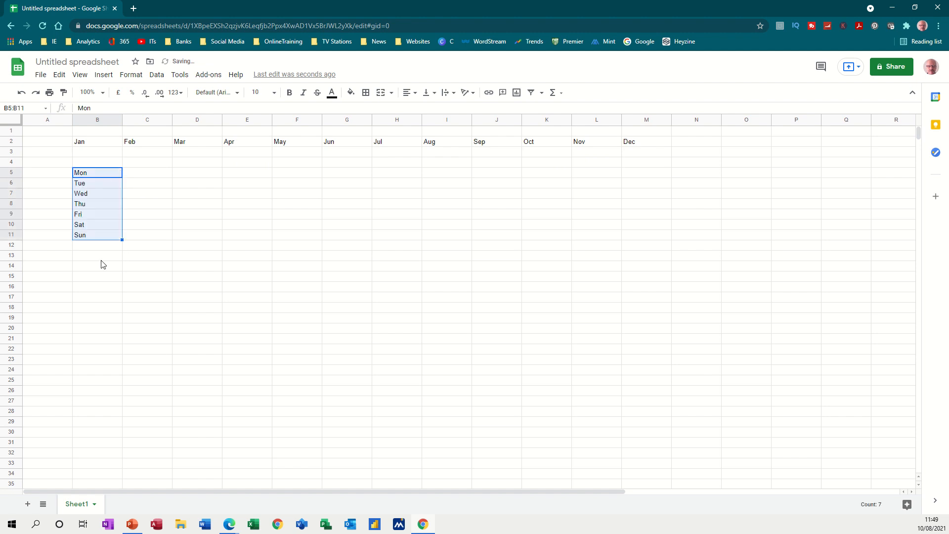
{"action": "key", "text": "Delete"}
{"action": "left_click", "coordinate": [178, 237]}
- Enter the row labels Car, Food, Tax and Total in cells A3 to A6
{"action": "left_click", "coordinate": [34, 154]}
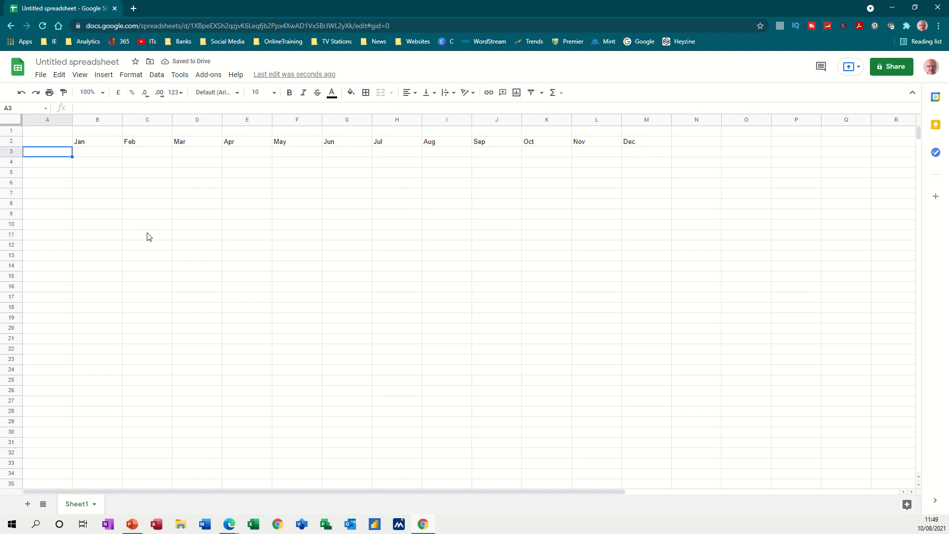
{"action": "type", "text": "Car"}
{"action": "key", "text": "Return"}
{"action": "type", "text": "Food"}
{"action": "key", "text": "Return"}
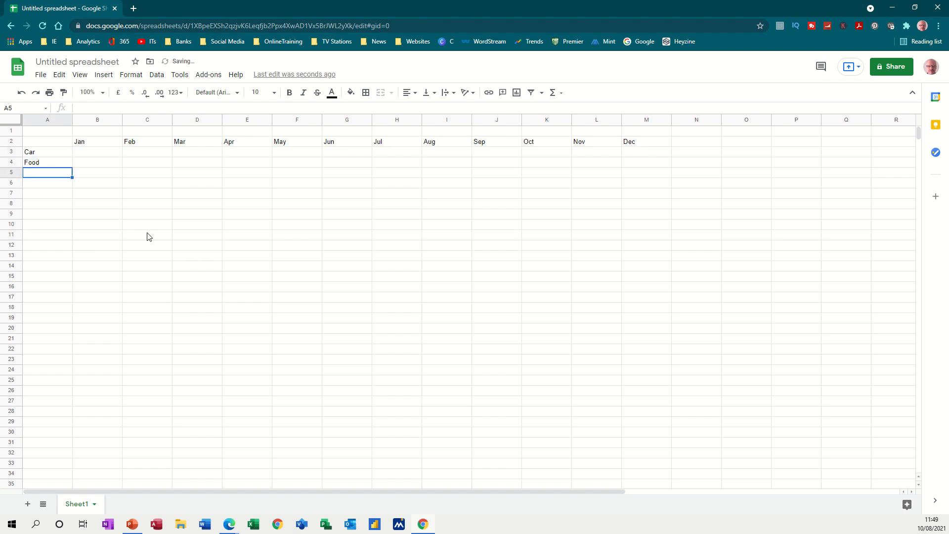
{"action": "type", "text": "Tax"}
{"action": "key", "text": "Return"}
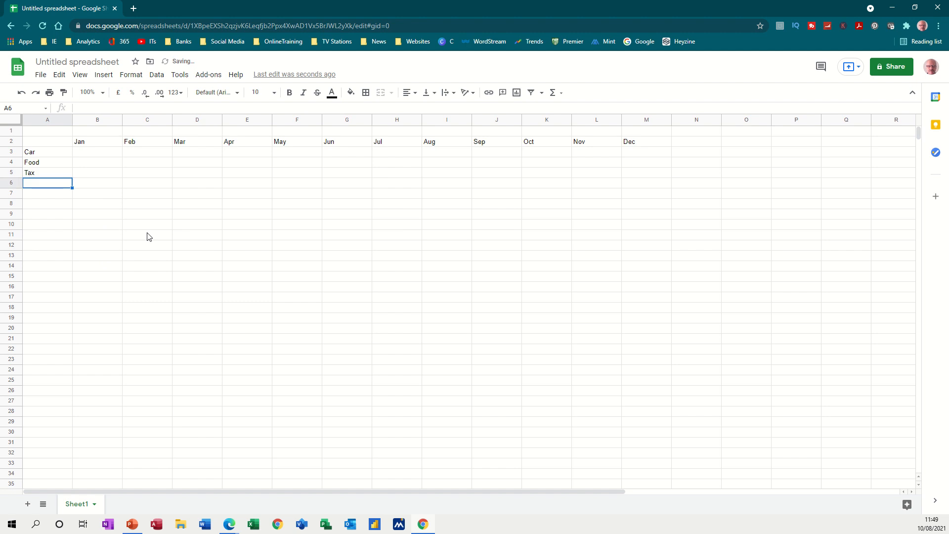
{"action": "type", "text": "Total"}
{"action": "key", "text": "Return"}
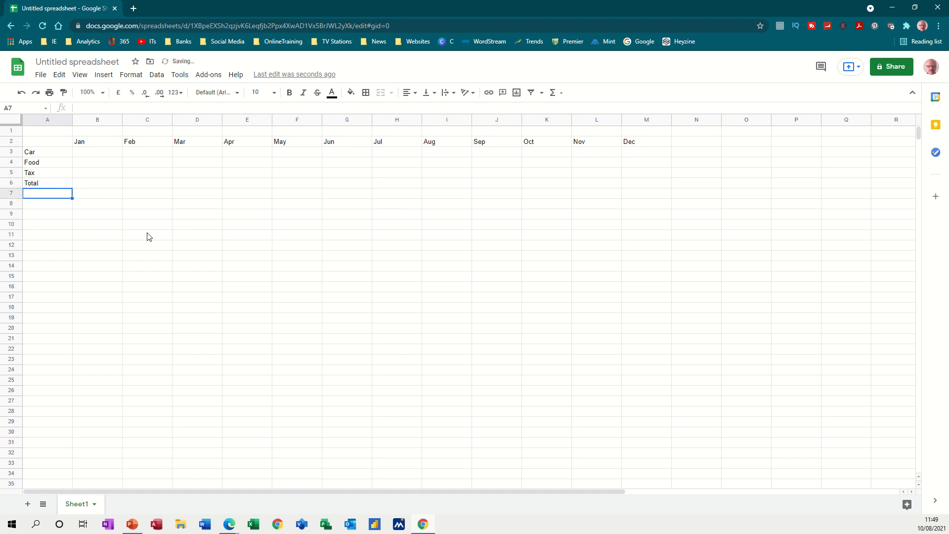
- Add a Total column heading in N2, after Dec
{"action": "left_click", "coordinate": [681, 145]}
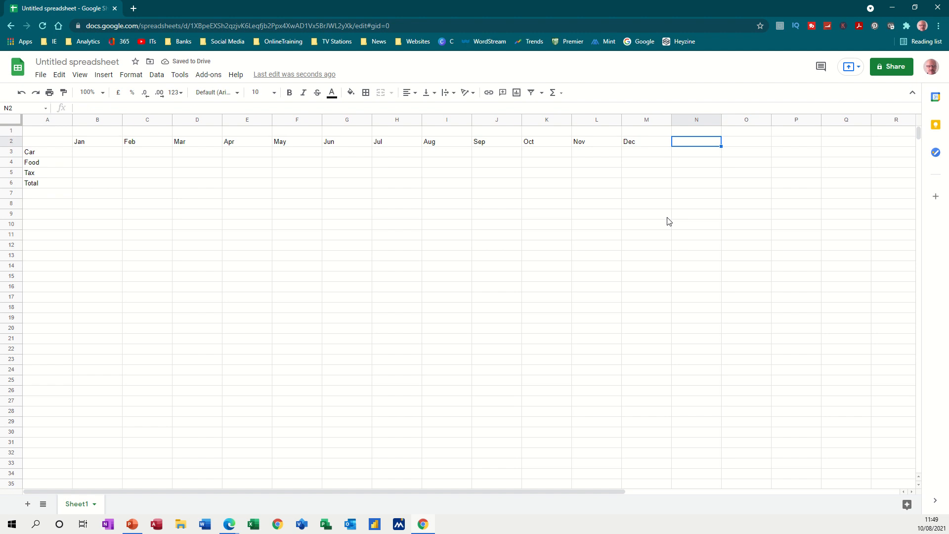
{"action": "type", "text": "Total"}
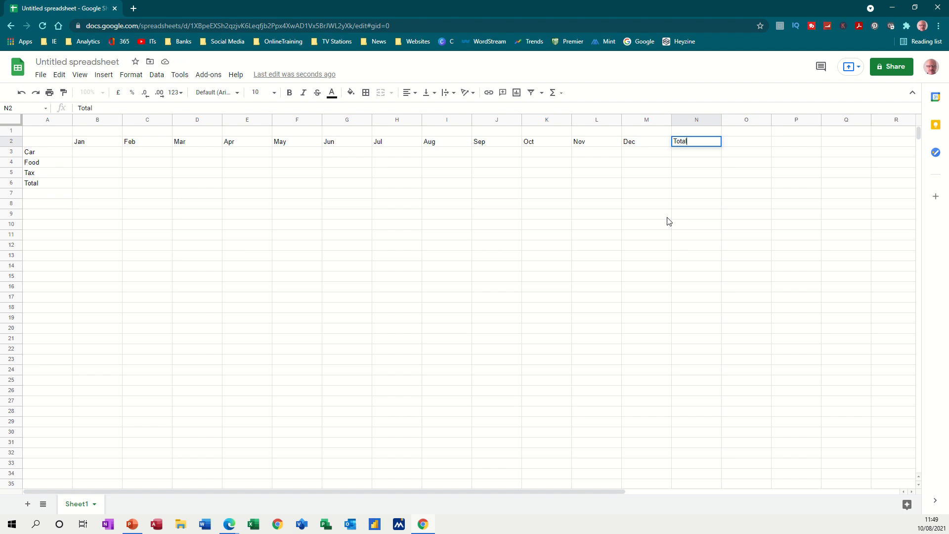
{"action": "key", "text": "Return"}
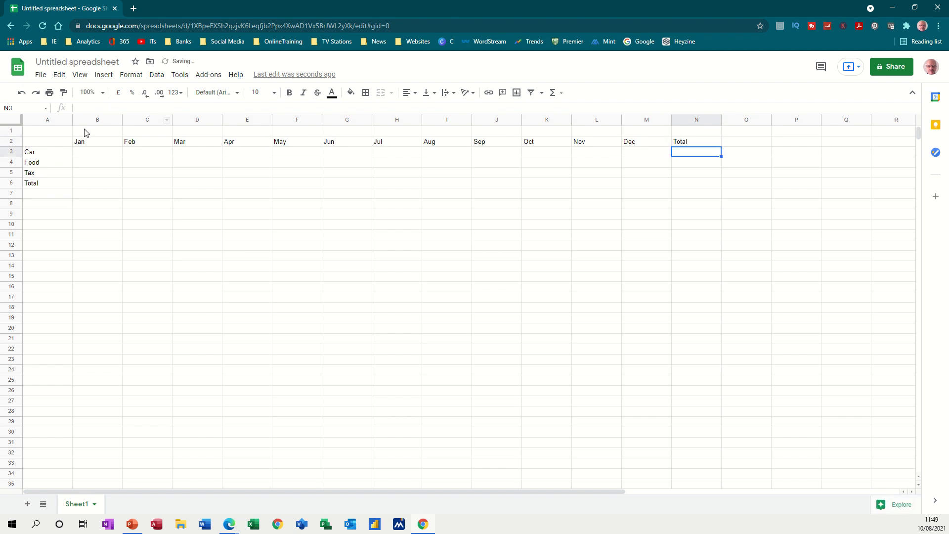
- Insert a SUM formula in B6 that adds the January cells B3:B5
{"action": "left_click", "coordinate": [87, 186]}
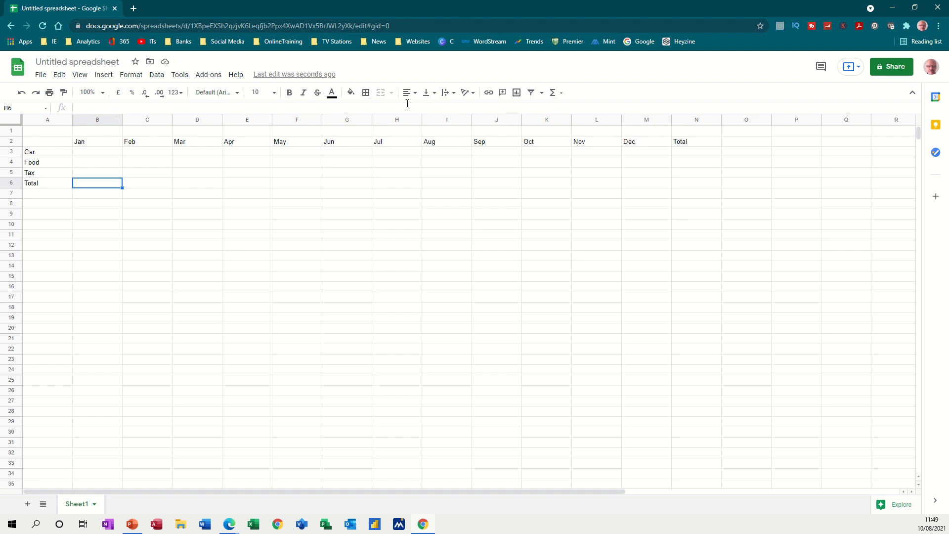
{"action": "left_click", "coordinate": [562, 94]}
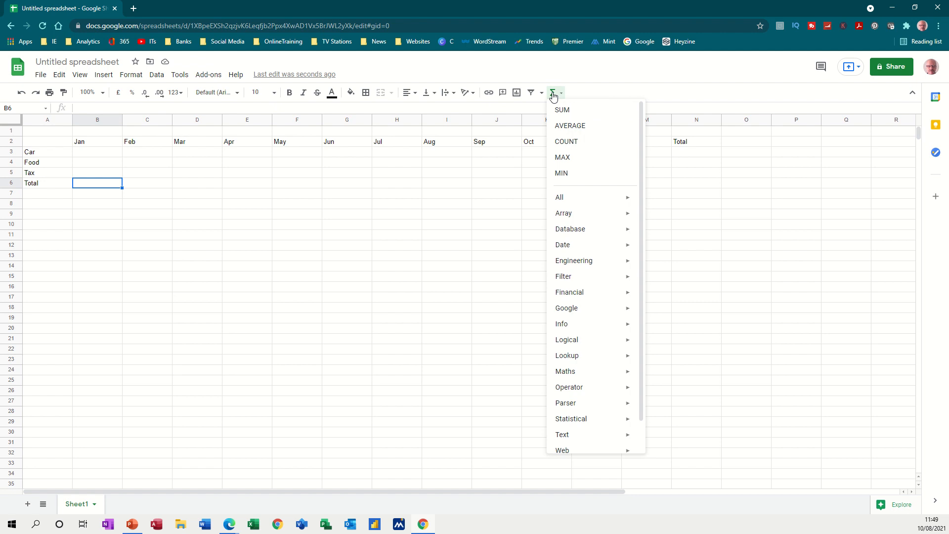
{"action": "left_click", "coordinate": [553, 95]}
{"action": "left_click", "coordinate": [553, 95]}
{"action": "left_click", "coordinate": [560, 108]}
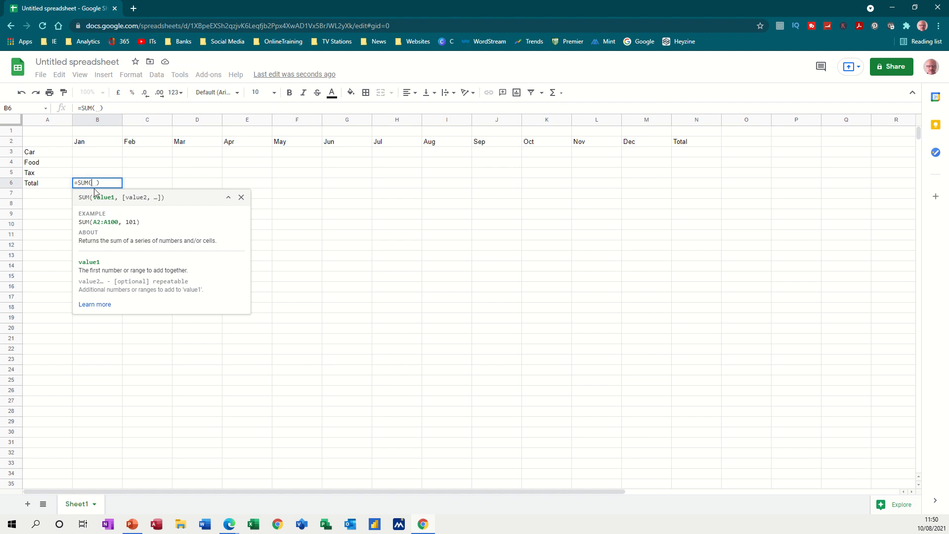
{"action": "left_click_drag", "start_coordinate": [90, 154], "coordinate": [89, 171]}
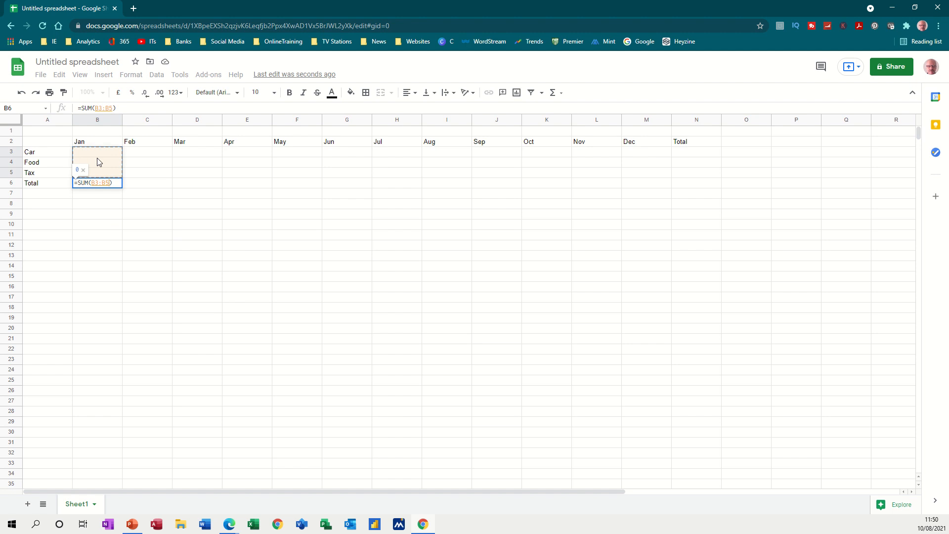
{"action": "key", "text": "Return"}
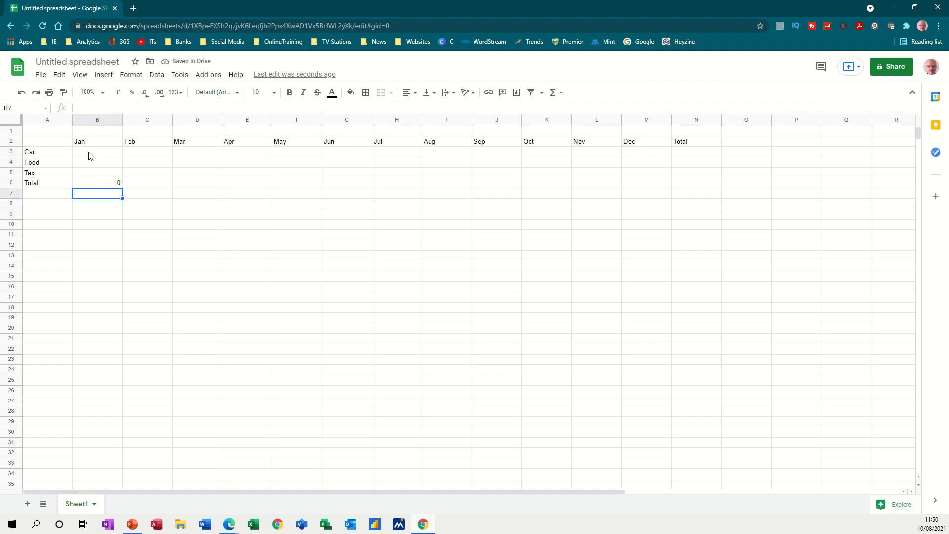
- Enter the January amounts: 34 for Car in B3 and 3 for Food in B4
{"action": "left_click", "coordinate": [90, 156]}
{"action": "type", "text": "34"}
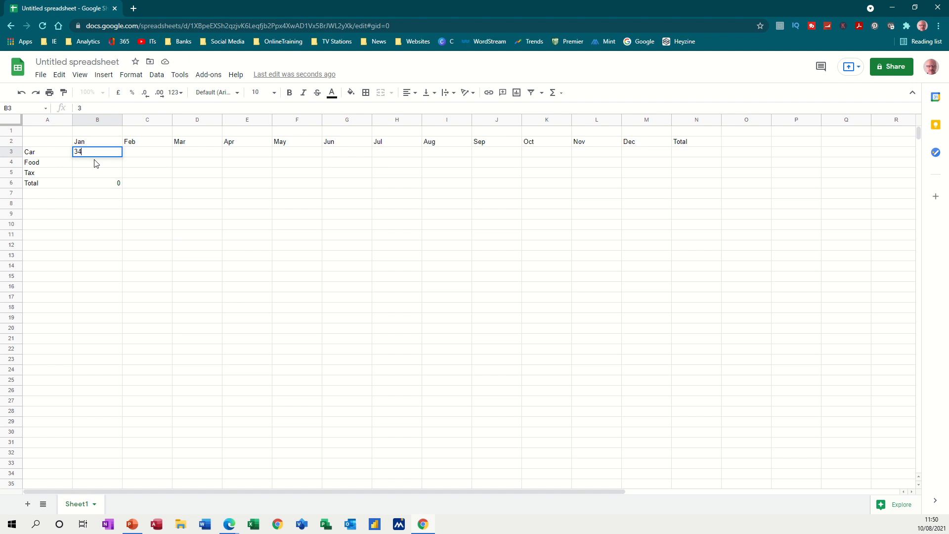
{"action": "key", "text": "Return"}
{"action": "type", "text": "3"}
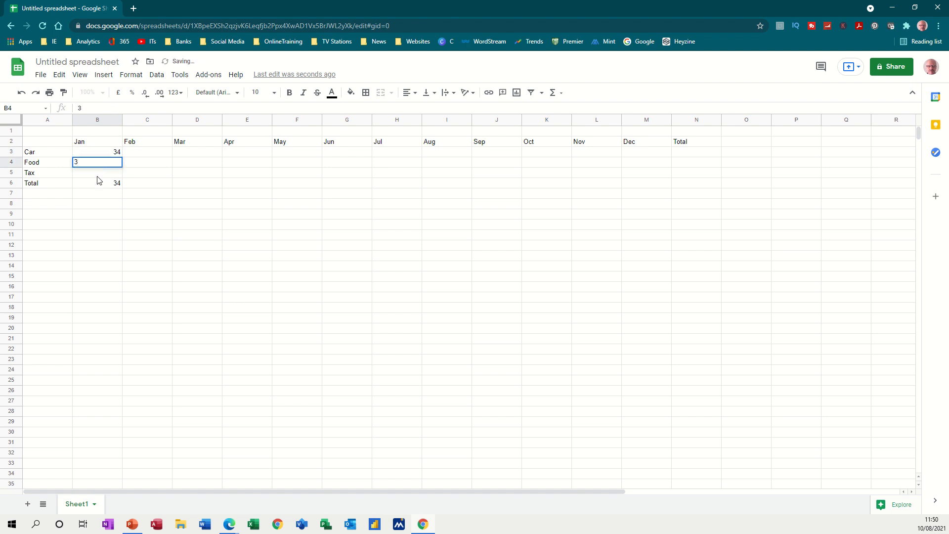
{"action": "key", "text": "Return"}
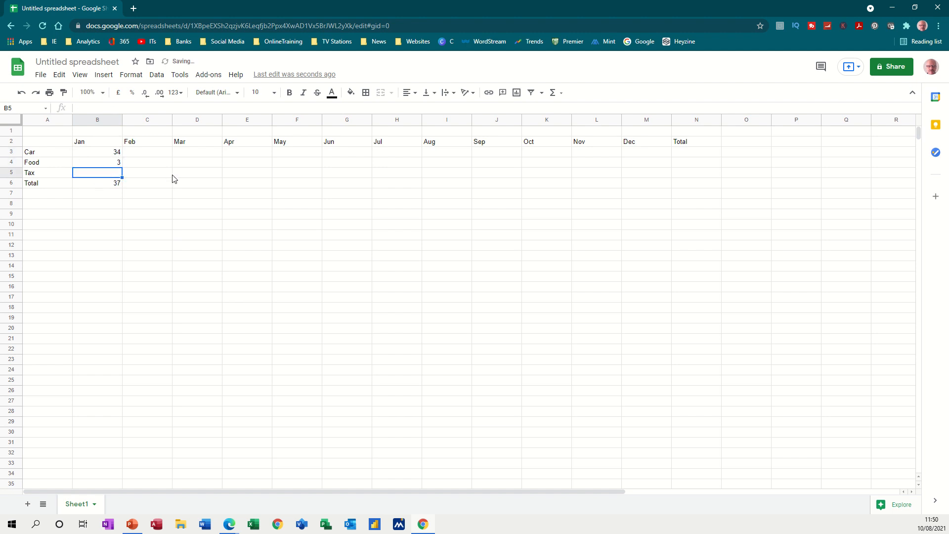
- Autofill the B6 total formula across the Total row through N6
{"action": "left_click", "coordinate": [108, 184]}
{"action": "left_click_drag", "start_coordinate": [122, 188], "coordinate": [705, 187]}
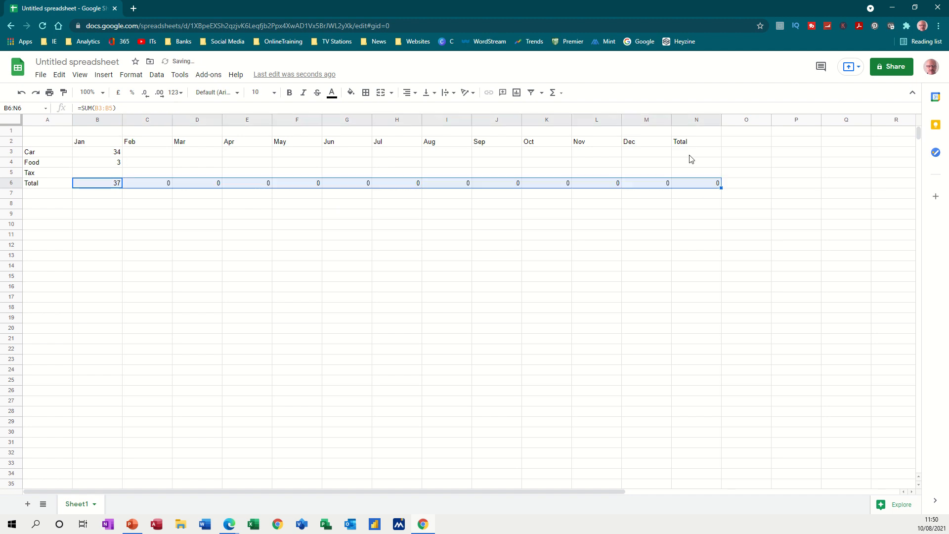
- Insert a SUM formula in N3 that adds the Car amounts in B3:M3
{"action": "left_click", "coordinate": [691, 158]}
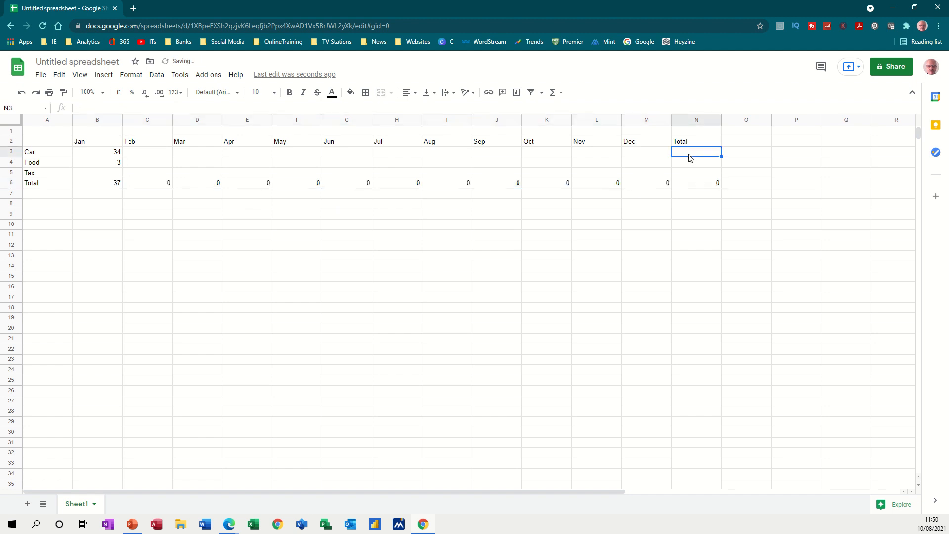
{"action": "left_click", "coordinate": [553, 93]}
{"action": "left_click", "coordinate": [557, 111]}
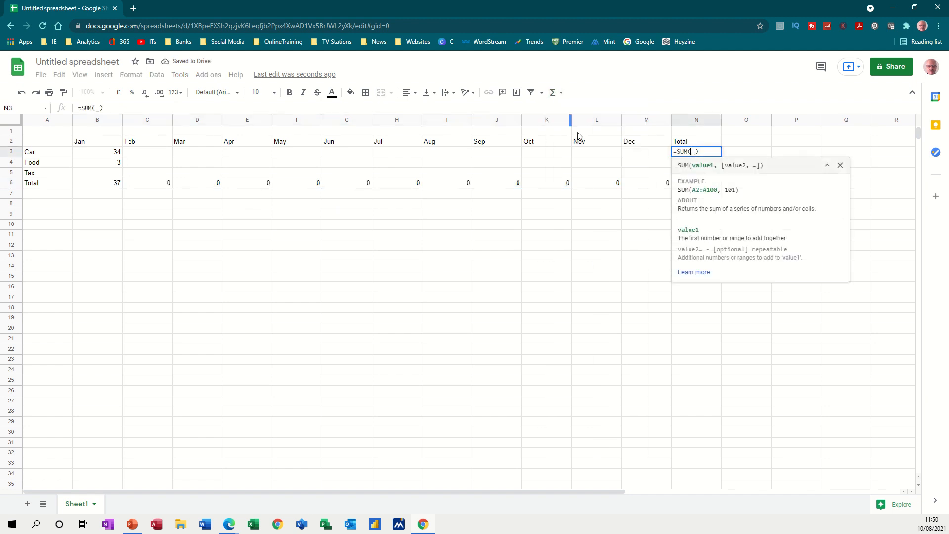
{"action": "left_click_drag", "start_coordinate": [98, 154], "coordinate": [647, 157]}
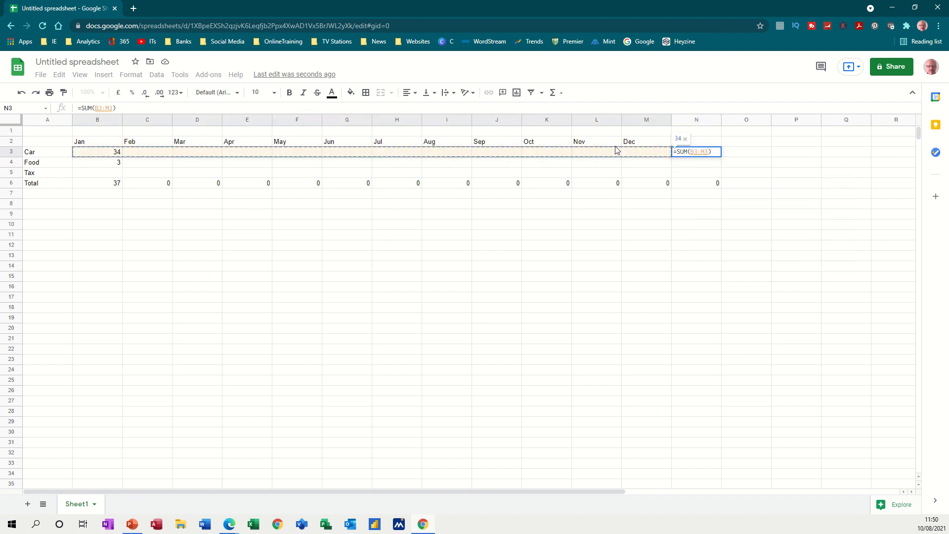
{"action": "key", "text": "Return"}
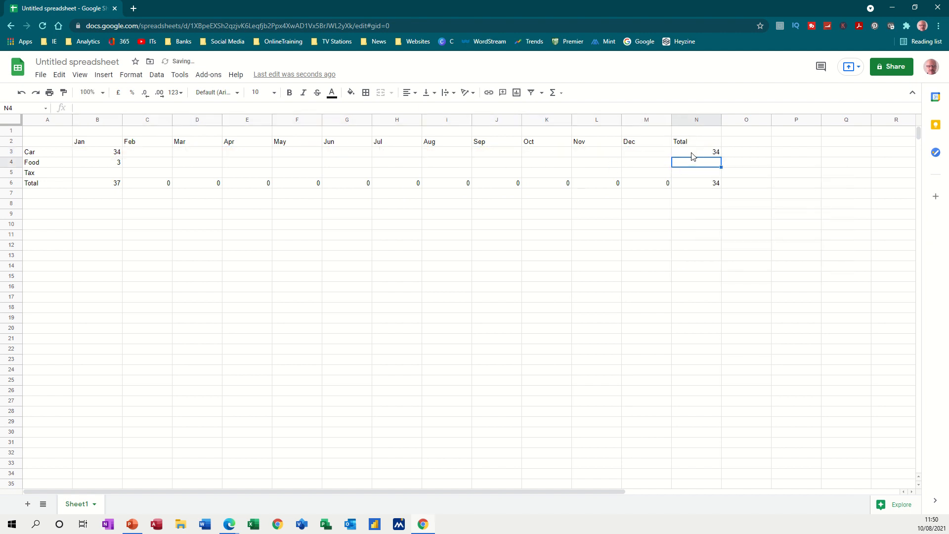
- Enter 56 as the June amount for Car in G3
{"action": "left_click", "coordinate": [698, 155]}
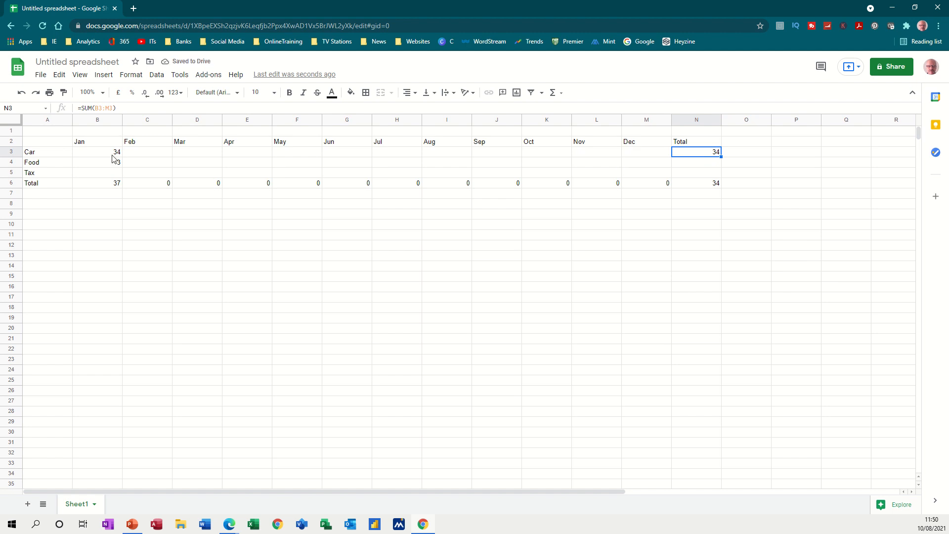
{"action": "left_click", "coordinate": [344, 158]}
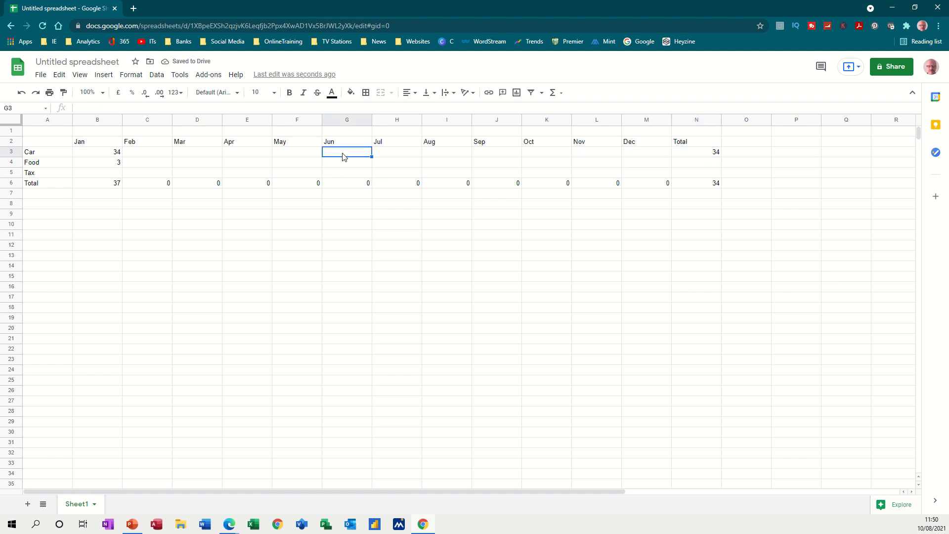
{"action": "type", "text": "56"}
{"action": "key", "text": "Tab"}
- Autofill the N3 total formula down to N5 for the Food and Tax rows
{"action": "left_click", "coordinate": [716, 157]}
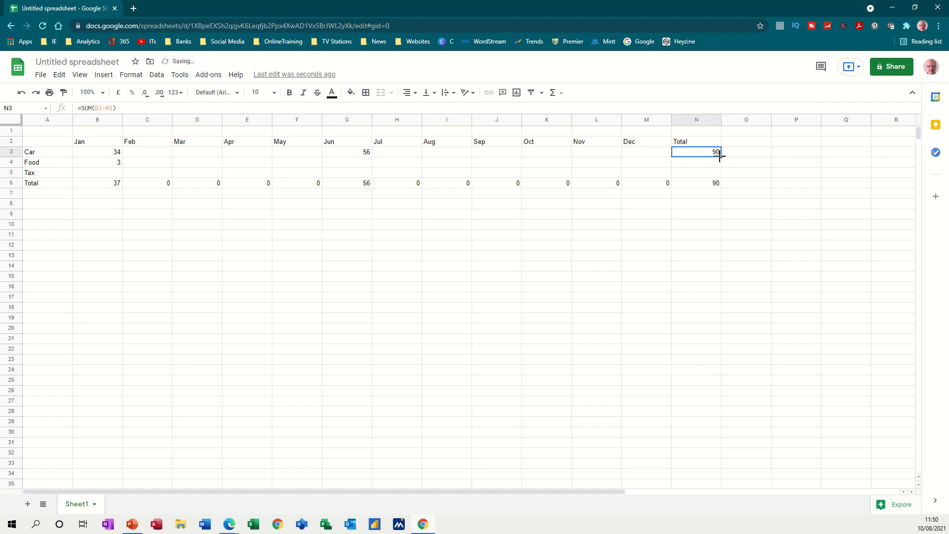
{"action": "left_click_drag", "start_coordinate": [720, 156], "coordinate": [720, 174]}
{"action": "left_click", "coordinate": [301, 177]}
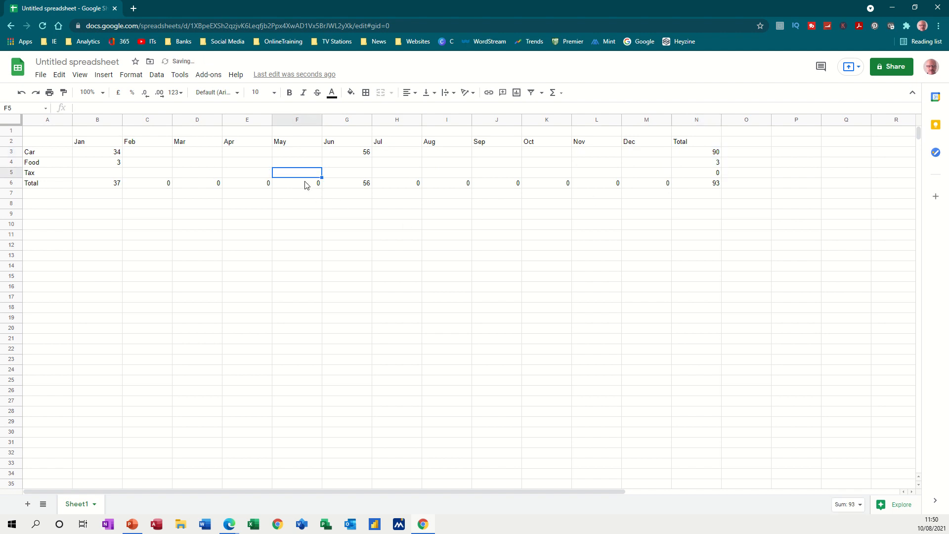
- Enter 56 for Tax in May (F5), 78 for Food in September (J4) and 90 for Tax in October (K5)
{"action": "type", "text": "56"}
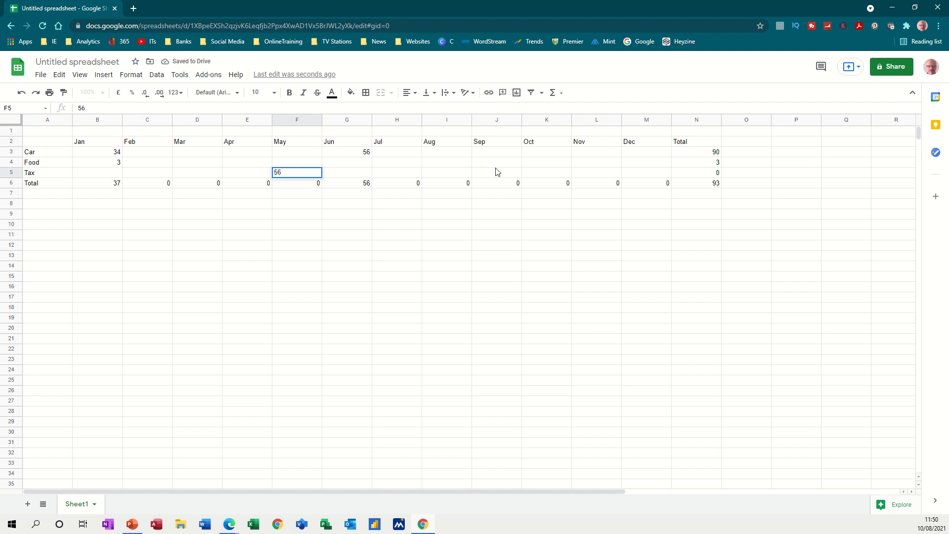
{"action": "left_click", "coordinate": [498, 167]}
{"action": "type", "text": "7"}
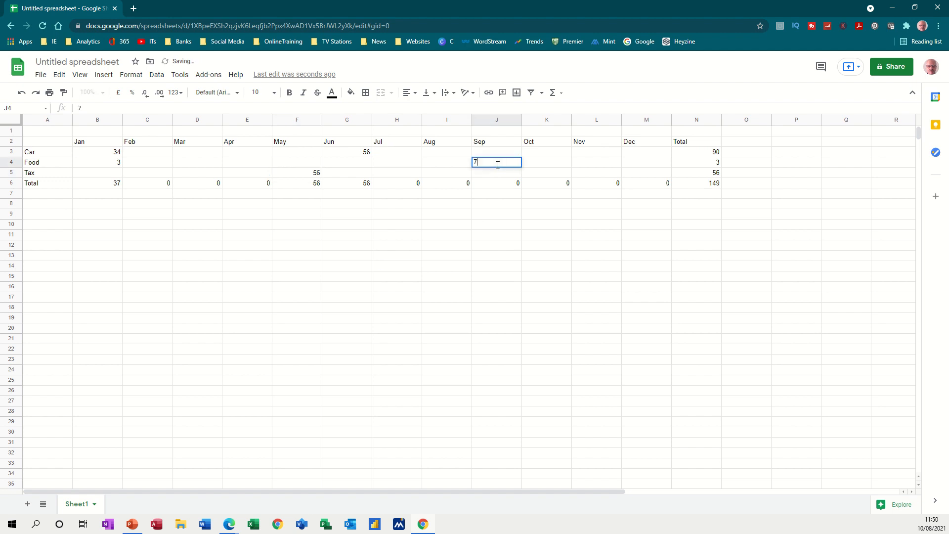
{"action": "type", "text": "8"}
{"action": "left_click", "coordinate": [541, 176]}
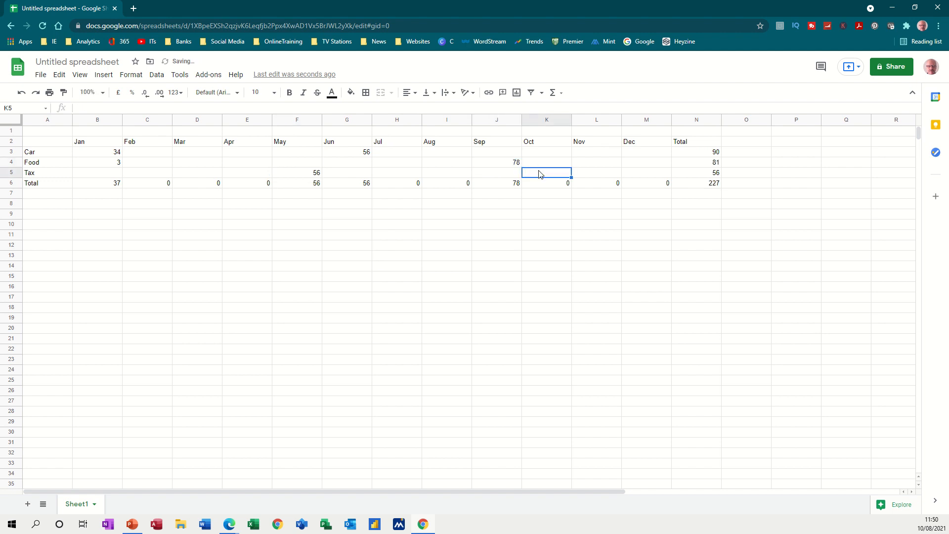
{"action": "type", "text": "90"}
{"action": "left_click", "coordinate": [486, 204]}
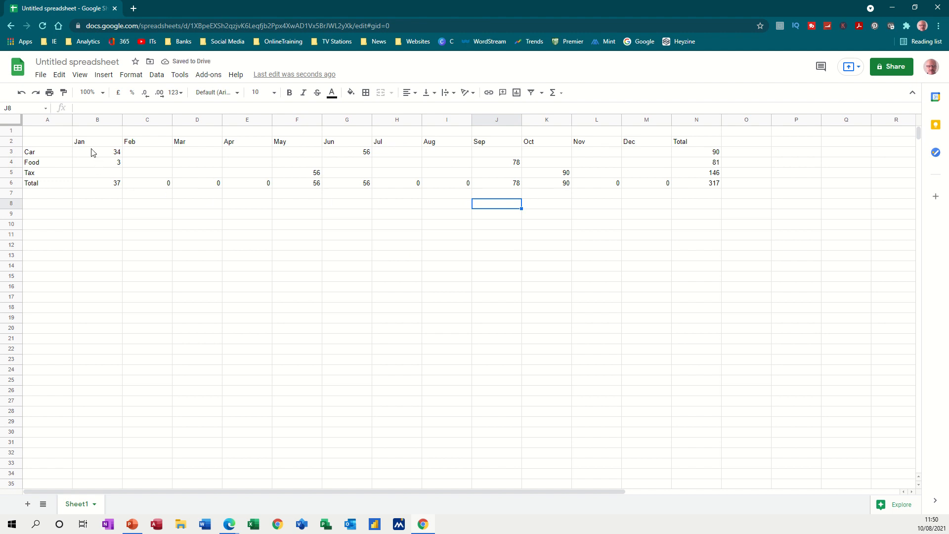
- Format the amounts in B3:N6 as pound currency and apply all borders to the table A2:N6
{"action": "left_click_drag", "start_coordinate": [91, 153], "coordinate": [702, 189]}
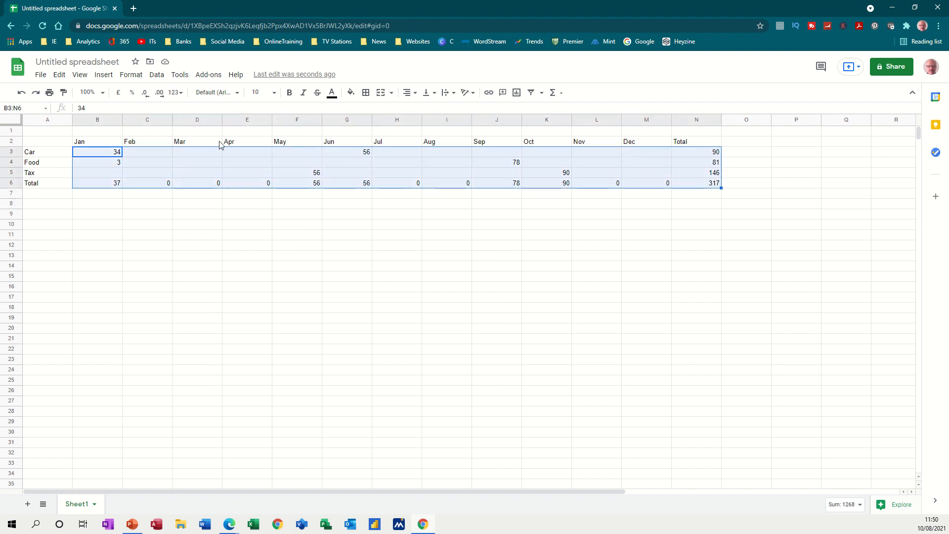
{"action": "left_click", "coordinate": [119, 93]}
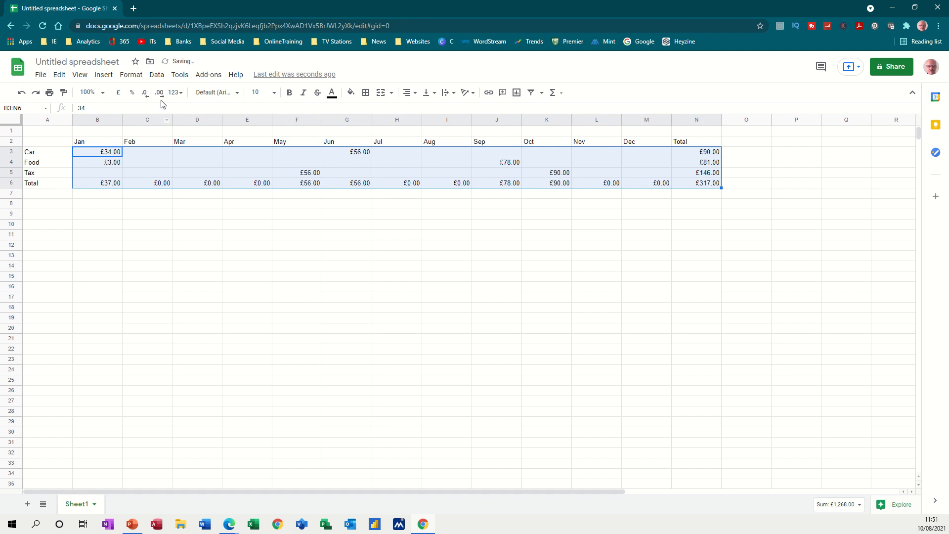
{"action": "left_click_drag", "start_coordinate": [59, 142], "coordinate": [695, 188]}
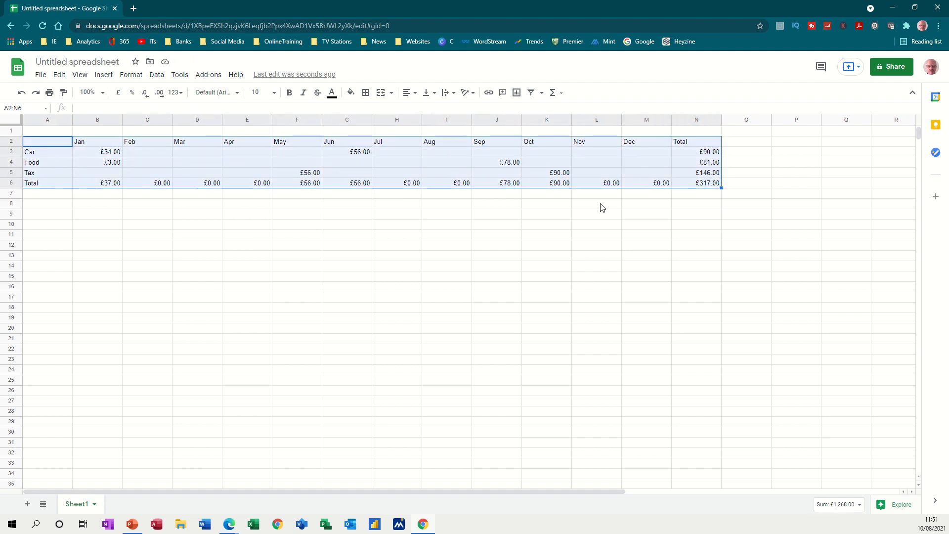
{"action": "left_click", "coordinate": [366, 94]}
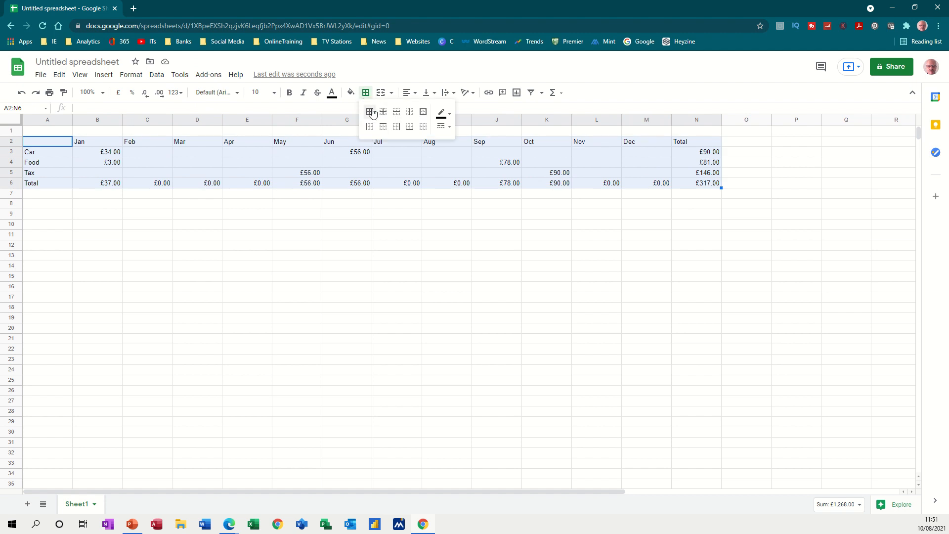
{"action": "left_click", "coordinate": [369, 112]}
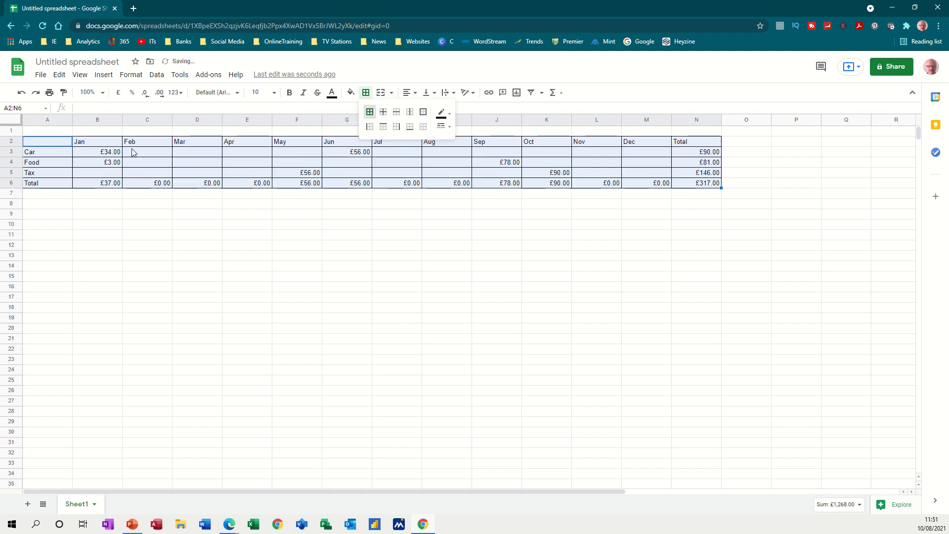
- Enter the title Budget in cell A1 above the table
{"action": "left_click", "coordinate": [39, 131]}
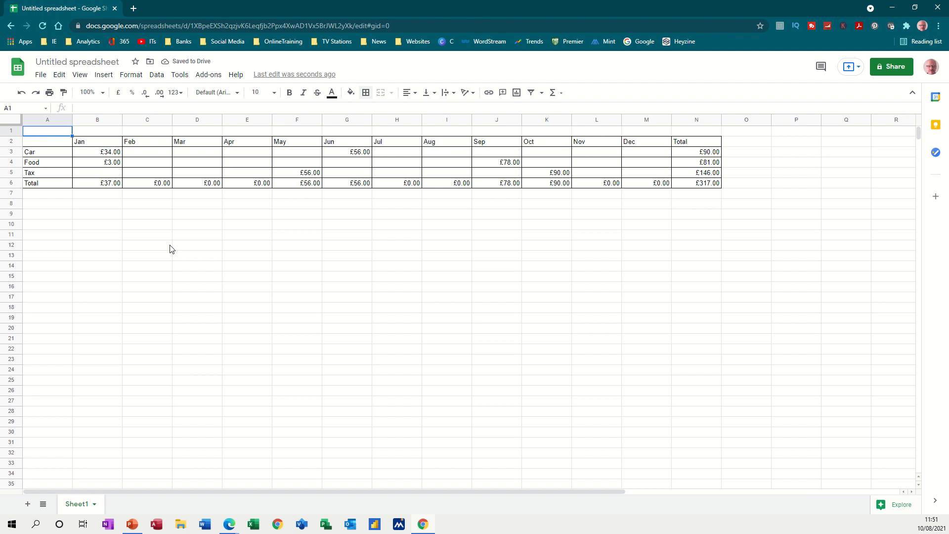
{"action": "type", "text": "Budget"}
{"action": "left_click", "coordinate": [171, 247]}
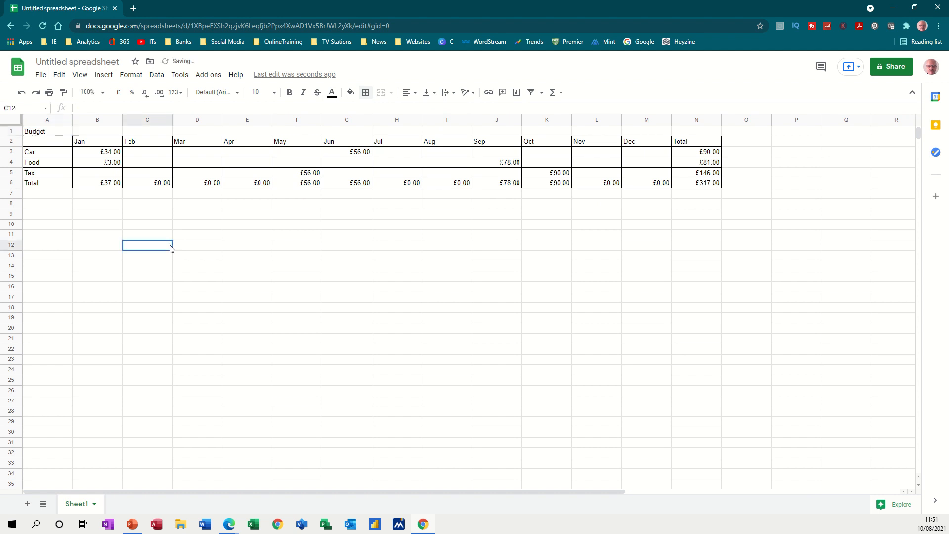
- Merge A1:N1 horizontally and centre the Budget title across the merged cells
{"action": "left_click", "coordinate": [40, 133]}
{"action": "left_click_drag", "start_coordinate": [339, 147], "coordinate": [698, 132]}
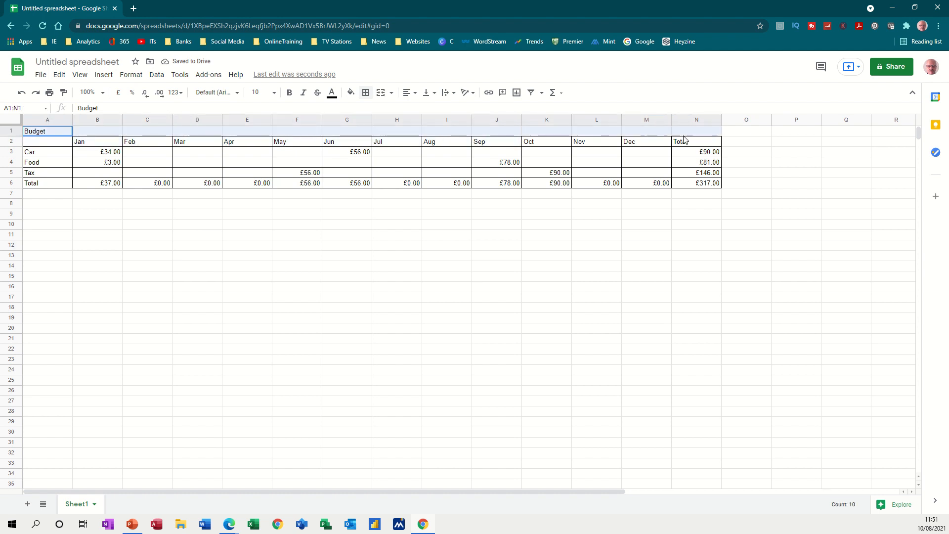
{"action": "left_click", "coordinate": [391, 93]}
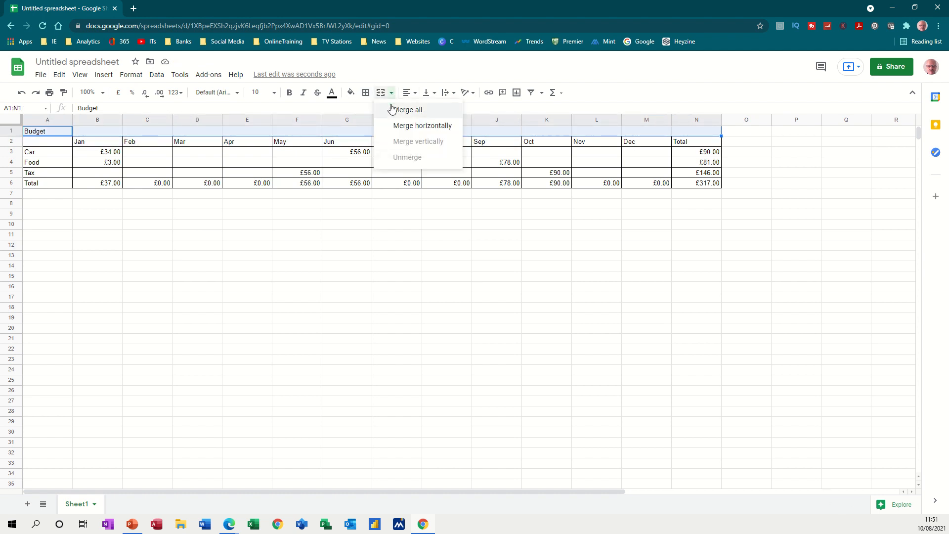
{"action": "left_click", "coordinate": [398, 127]}
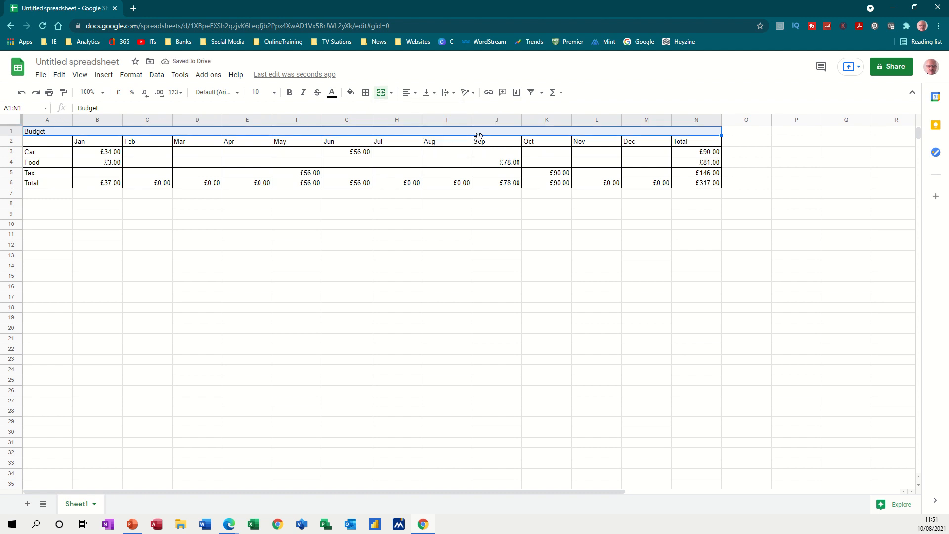
{"action": "left_click", "coordinate": [409, 93]}
{"action": "left_click", "coordinate": [419, 108]}
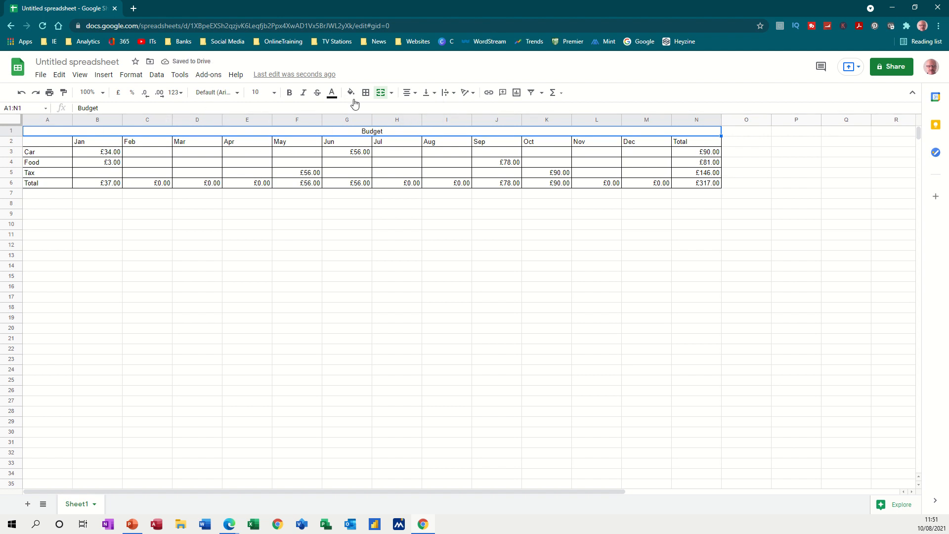
- Fill the merged Budget title row with light green
{"action": "left_click", "coordinate": [352, 93]}
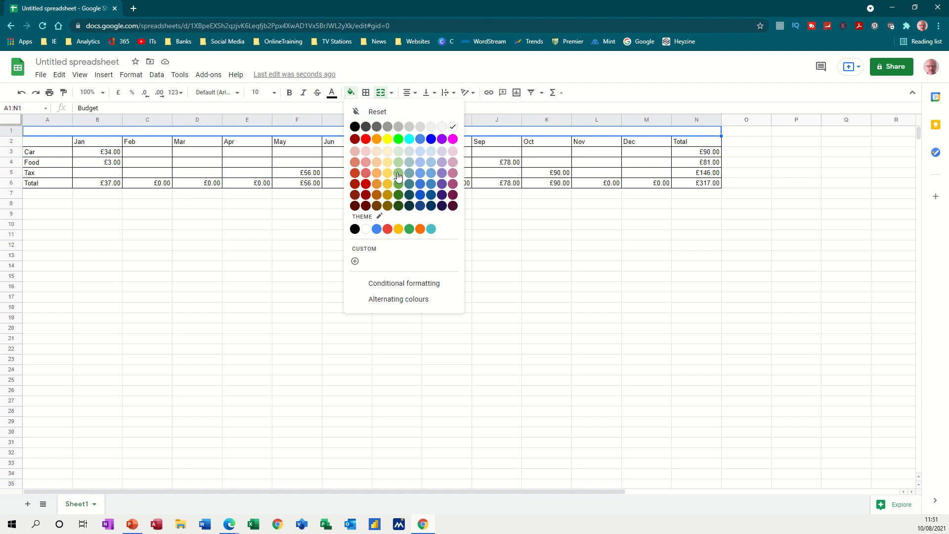
{"action": "left_click", "coordinate": [399, 173]}
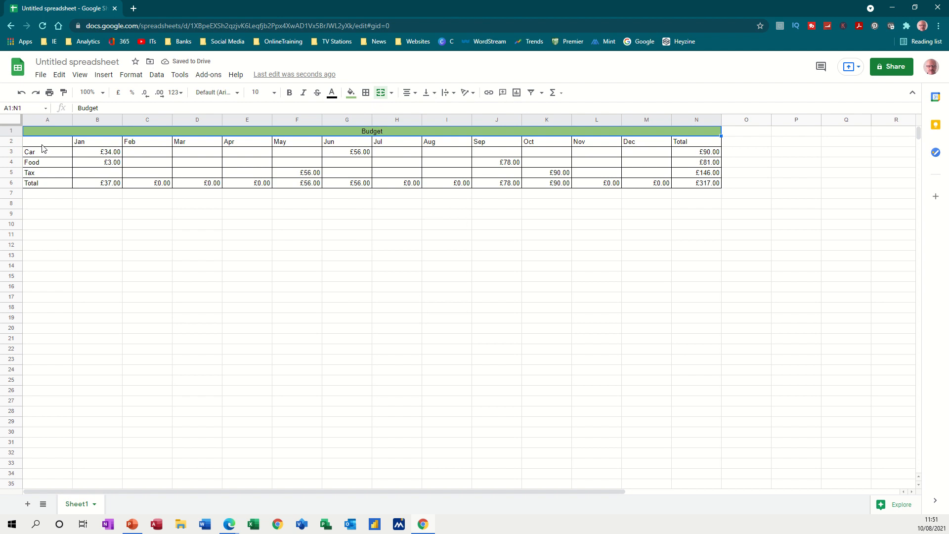
- Fill the monthly expense cells B3:M5 with a darker green than the title row
{"action": "left_click_drag", "start_coordinate": [42, 146], "coordinate": [513, 178]}
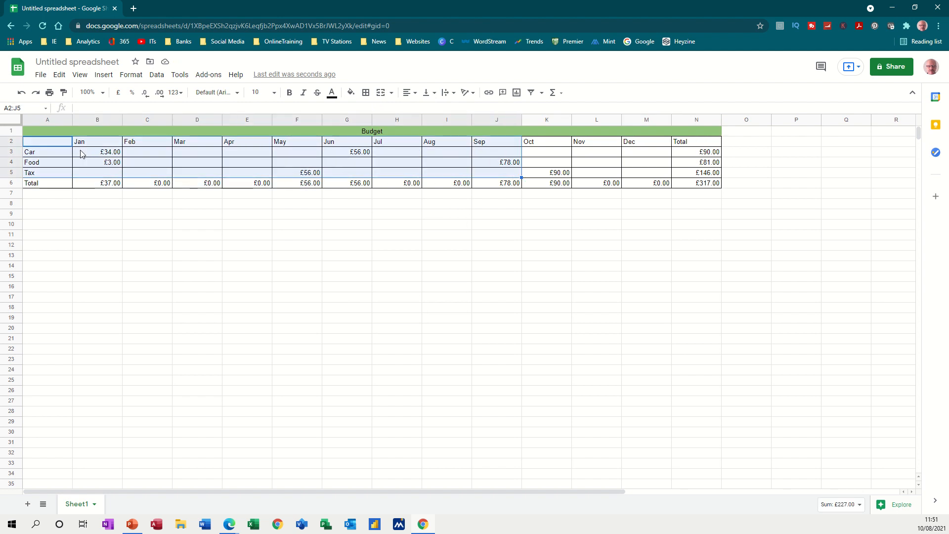
{"action": "left_click_drag", "start_coordinate": [82, 155], "coordinate": [649, 180]}
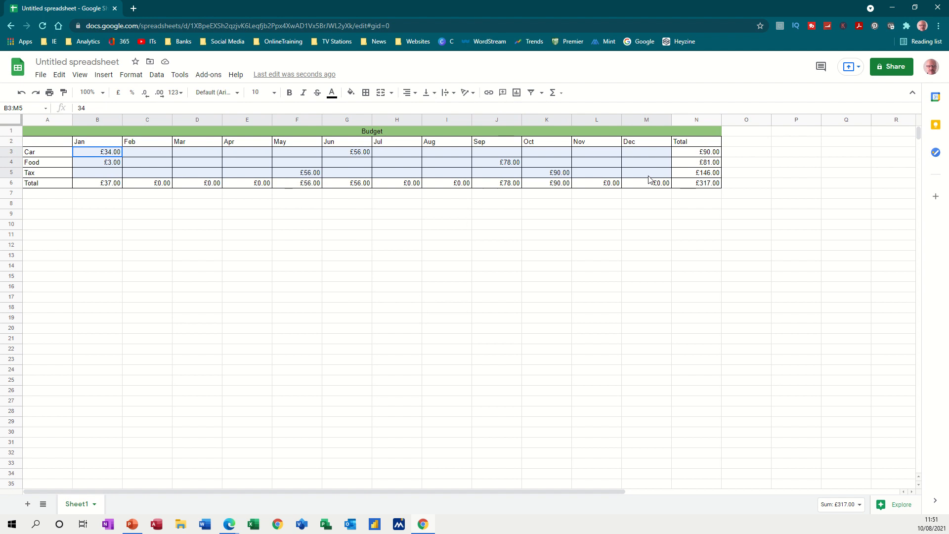
{"action": "left_click", "coordinate": [351, 92]}
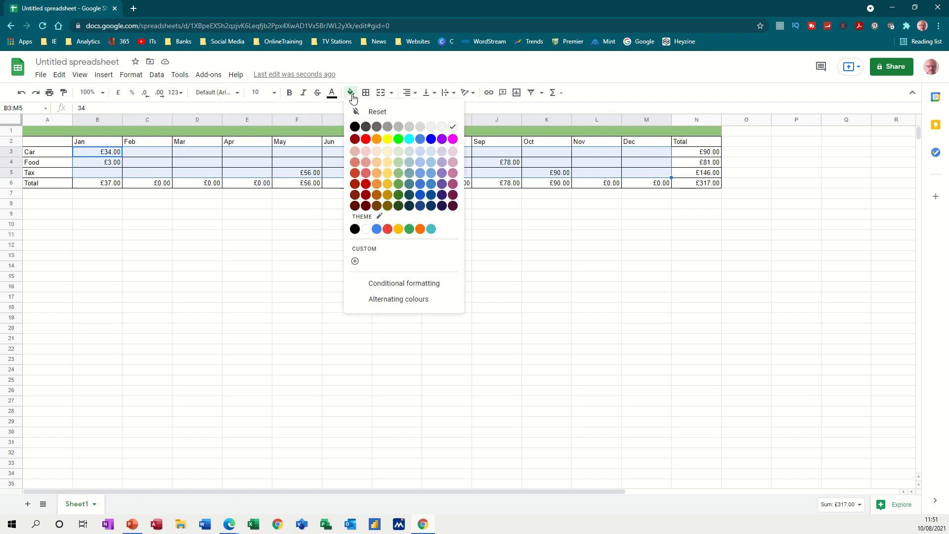
{"action": "left_click", "coordinate": [399, 184]}
{"action": "left_click", "coordinate": [83, 224]}
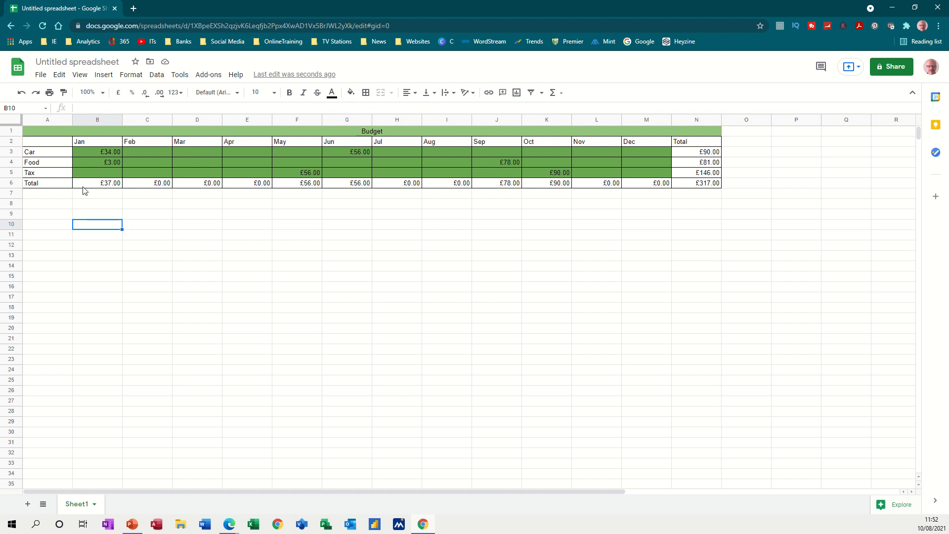
- Insert a column chart of the category names A3:A5 and their totals N3:N5, and place it directly below the table near column A
{"action": "left_click_drag", "start_coordinate": [36, 154], "coordinate": [34, 173]}
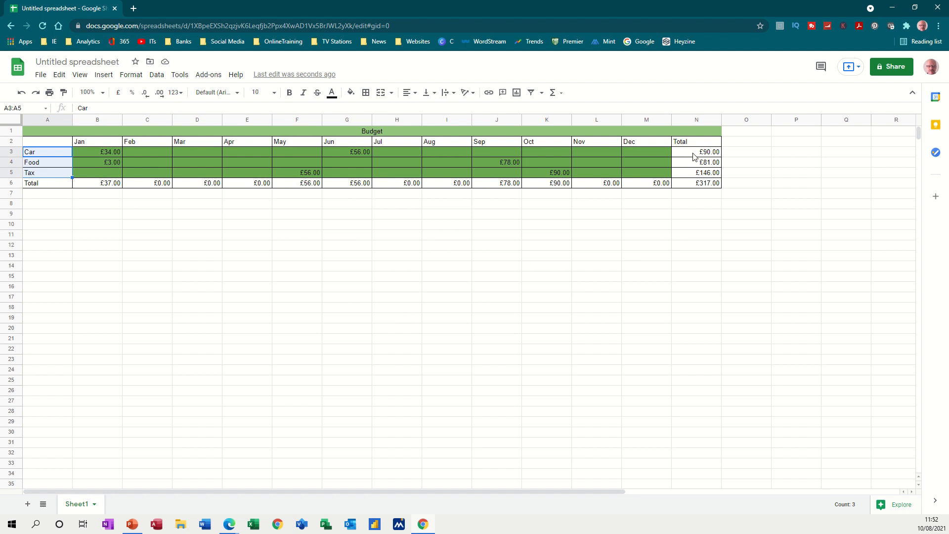
{"action": "left_click_drag", "start_coordinate": [693, 156], "coordinate": [694, 173]}
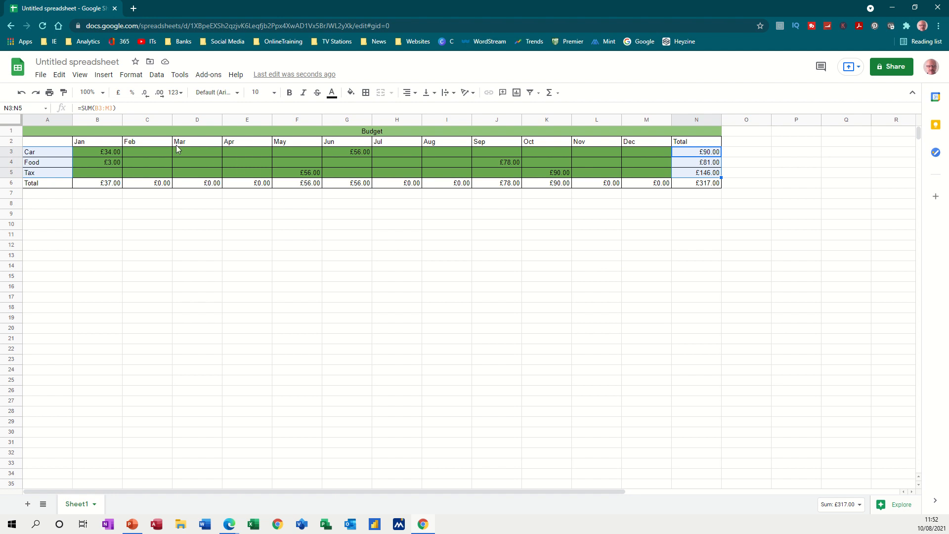
{"action": "left_click", "coordinate": [101, 75]}
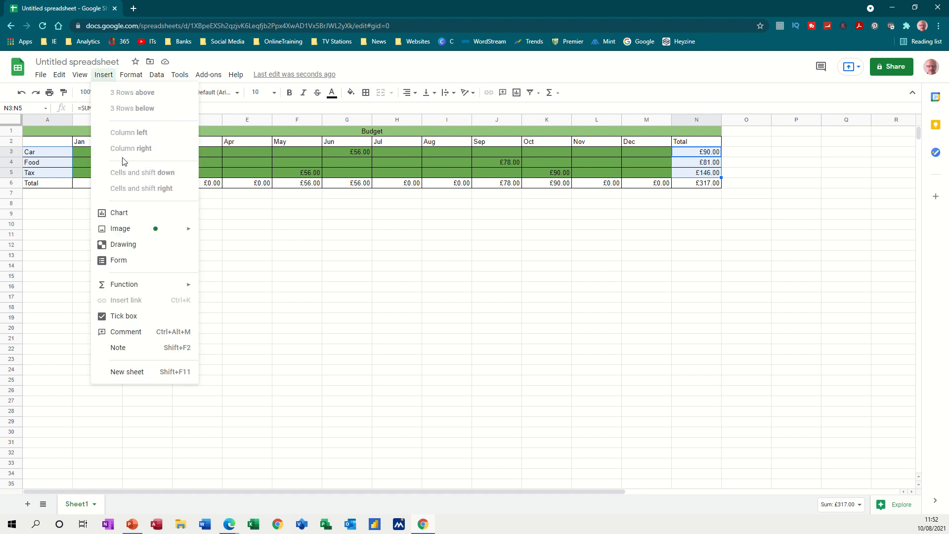
{"action": "left_click", "coordinate": [113, 212]}
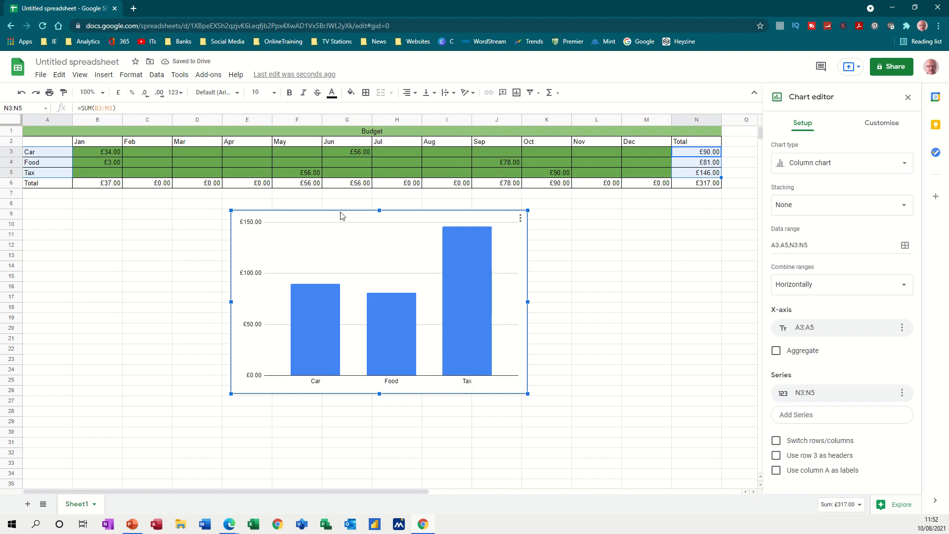
{"action": "left_click_drag", "start_coordinate": [340, 215], "coordinate": [158, 205]}
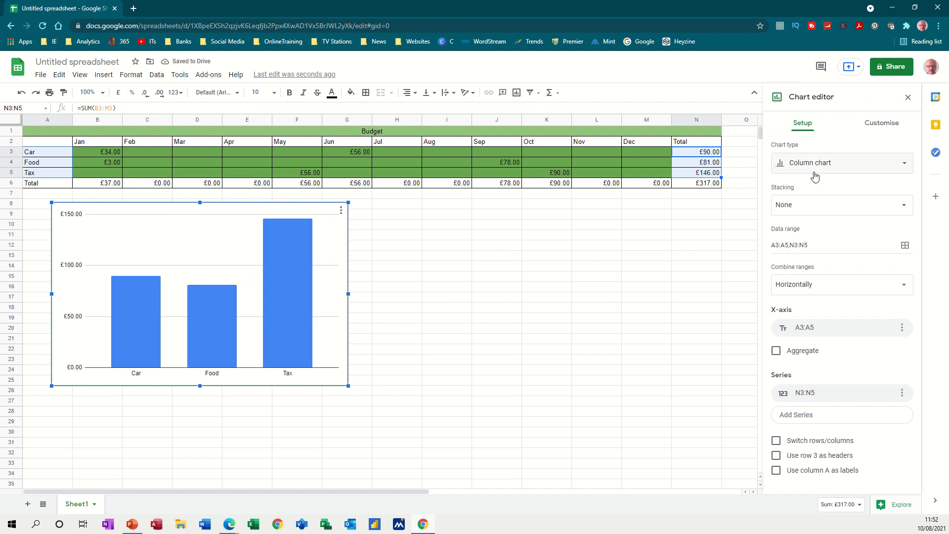
{"action": "left_click", "coordinate": [843, 169]}
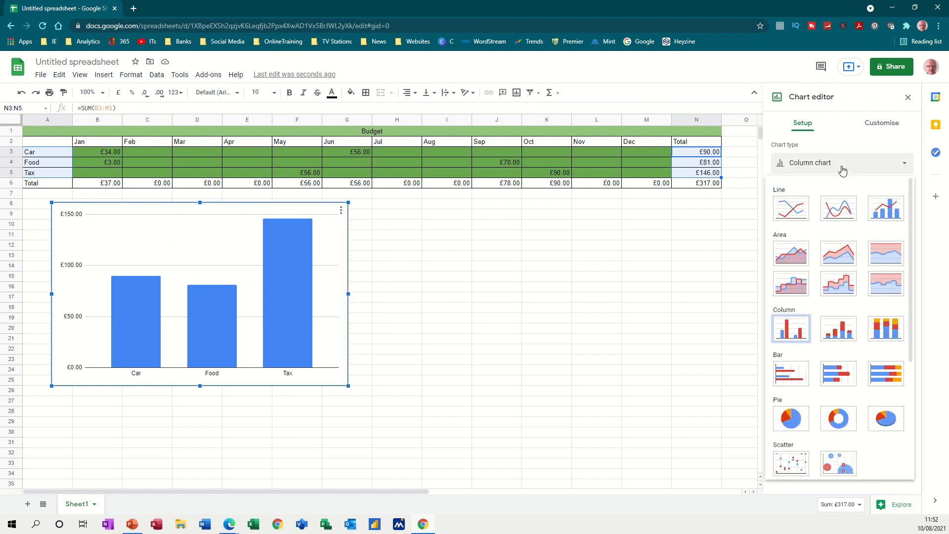
{"action": "left_click", "coordinate": [843, 170]}
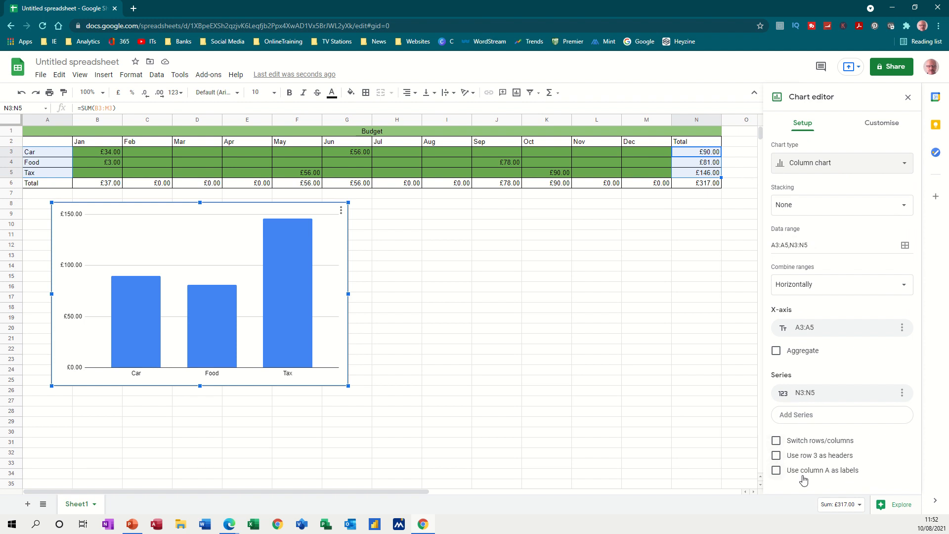
- Set the column chart's background colour to dark golden yellow
{"action": "double_click", "coordinate": [292, 297]}
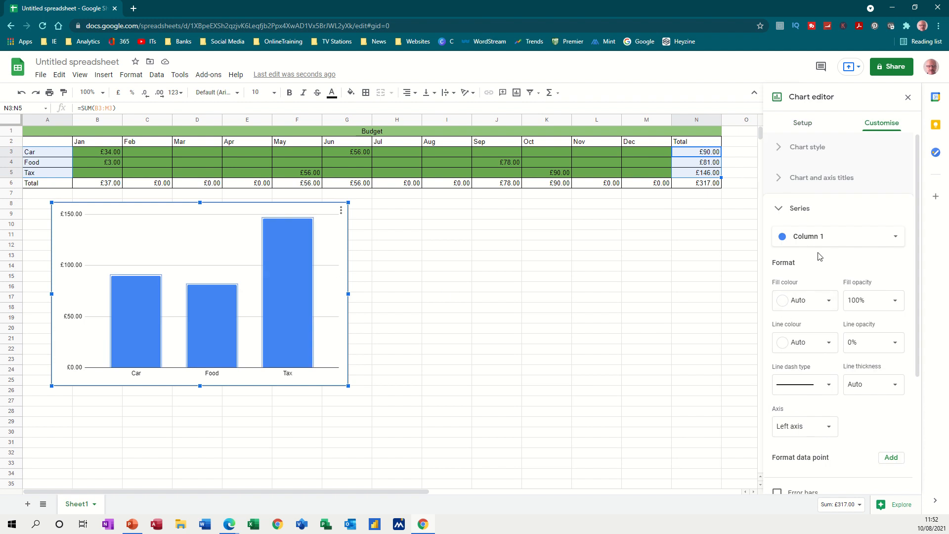
{"action": "left_click", "coordinate": [803, 152]}
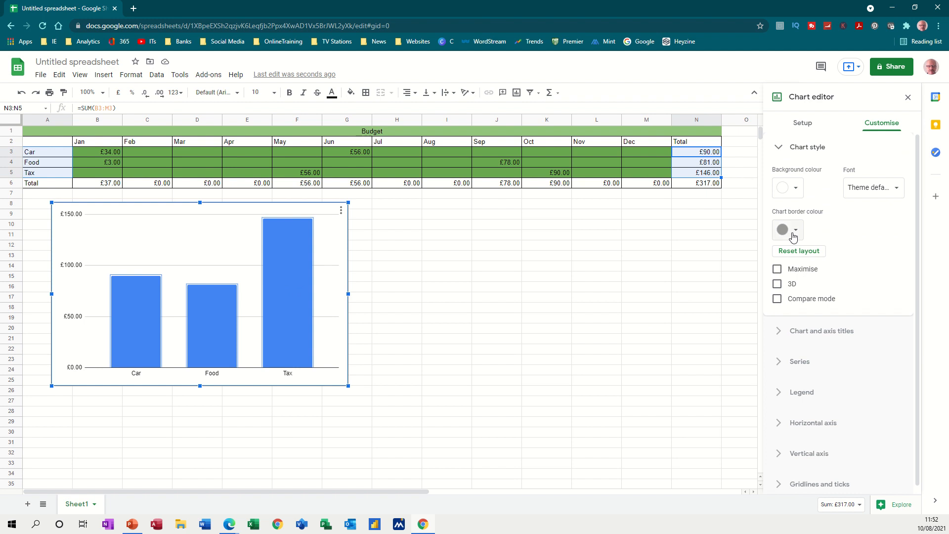
{"action": "left_click", "coordinate": [797, 189]}
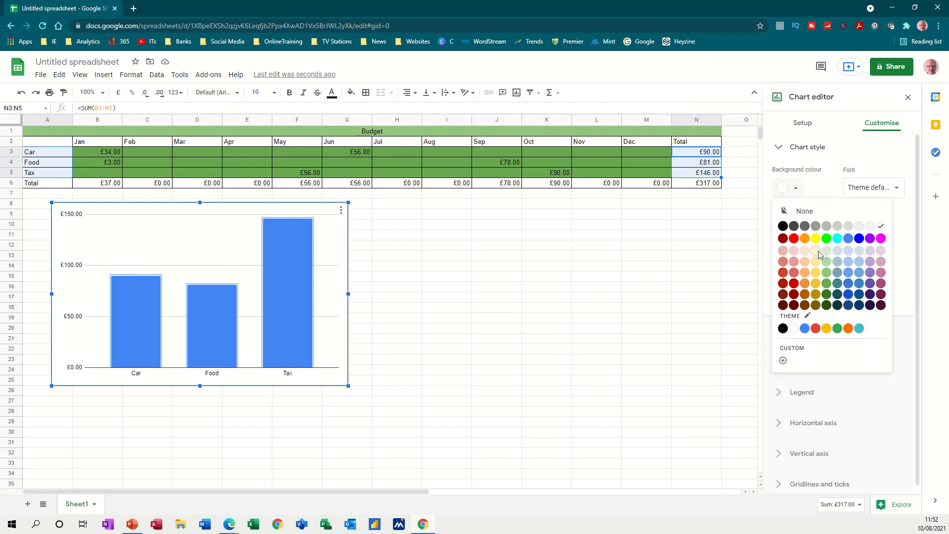
{"action": "left_click", "coordinate": [815, 287]}
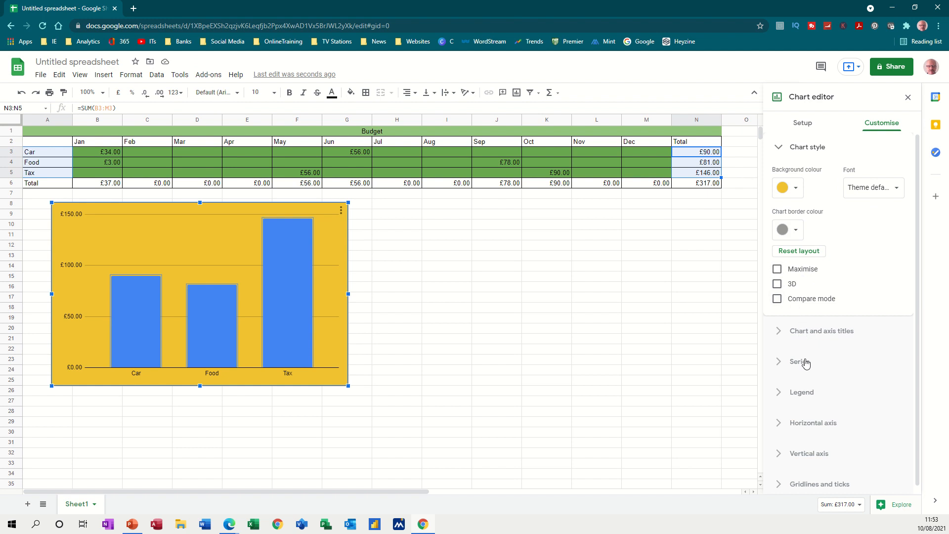
- Add the chart title "Budget" to the column chart
{"action": "left_click", "coordinate": [801, 336]}
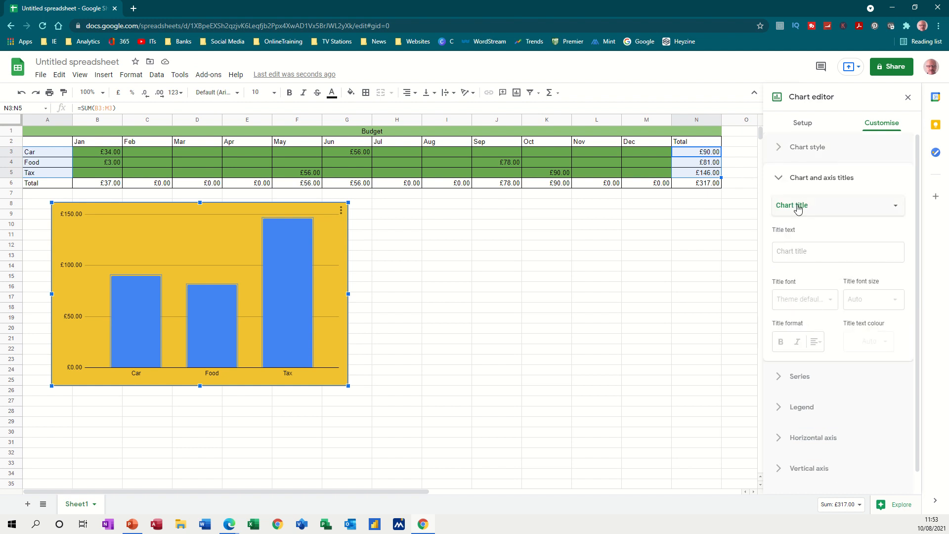
{"action": "left_click", "coordinate": [823, 212]}
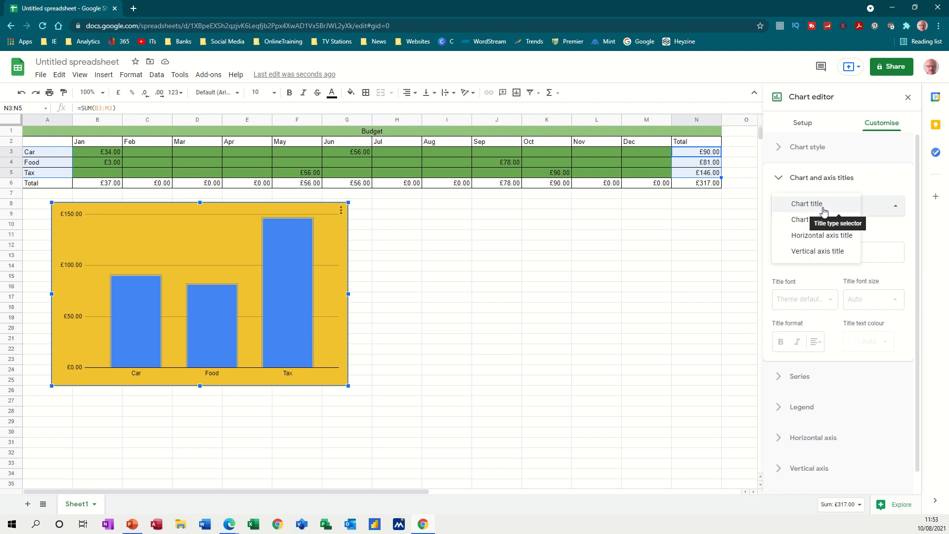
{"action": "left_click", "coordinate": [800, 210]}
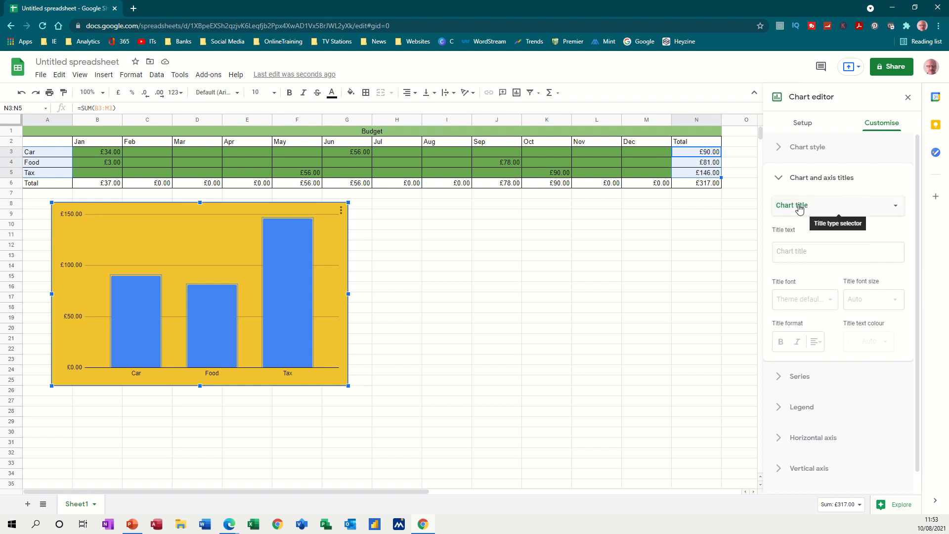
{"action": "left_click", "coordinate": [813, 208]}
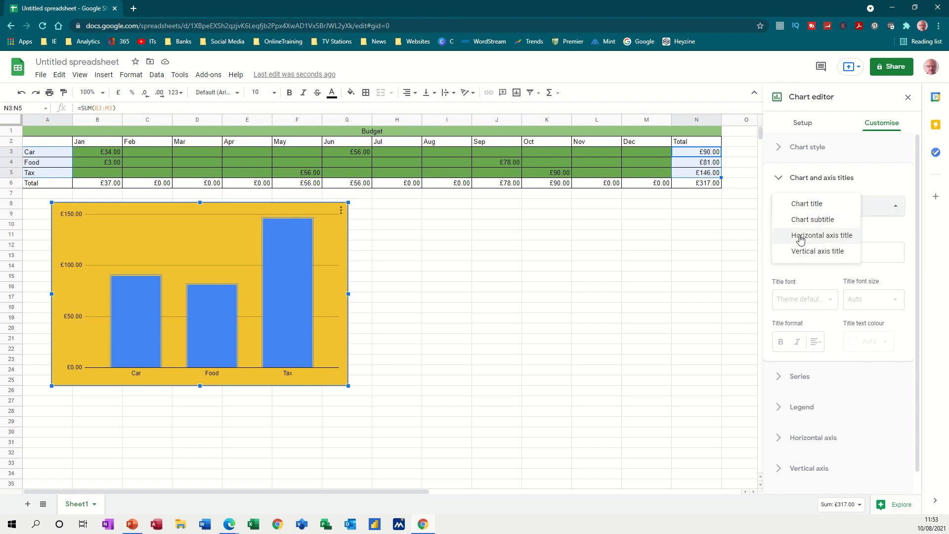
{"action": "left_click", "coordinate": [791, 286]}
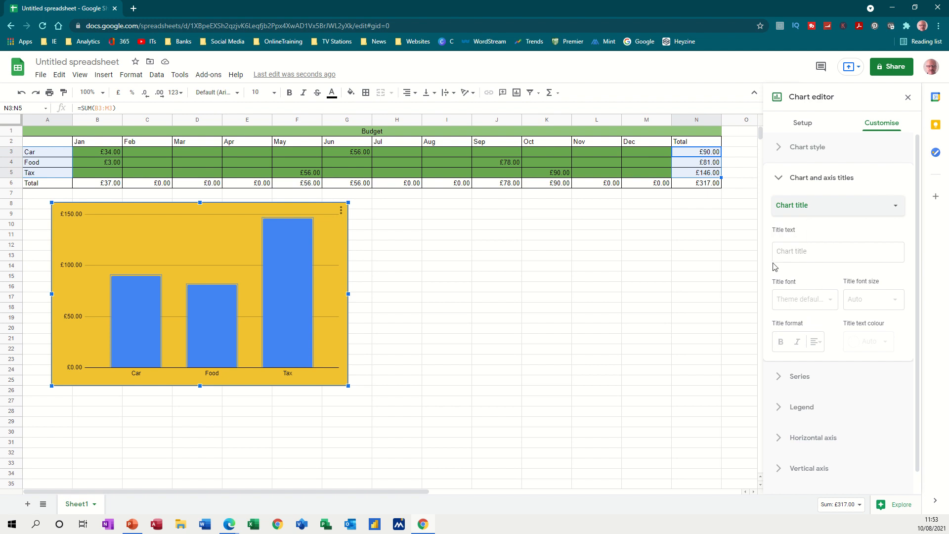
{"action": "left_click", "coordinate": [826, 249]}
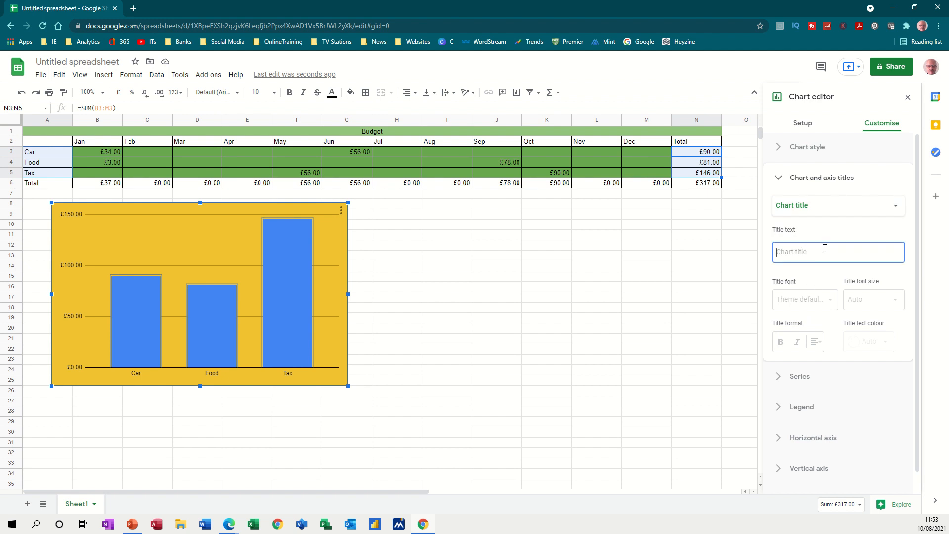
{"action": "type", "text": "Budget"}
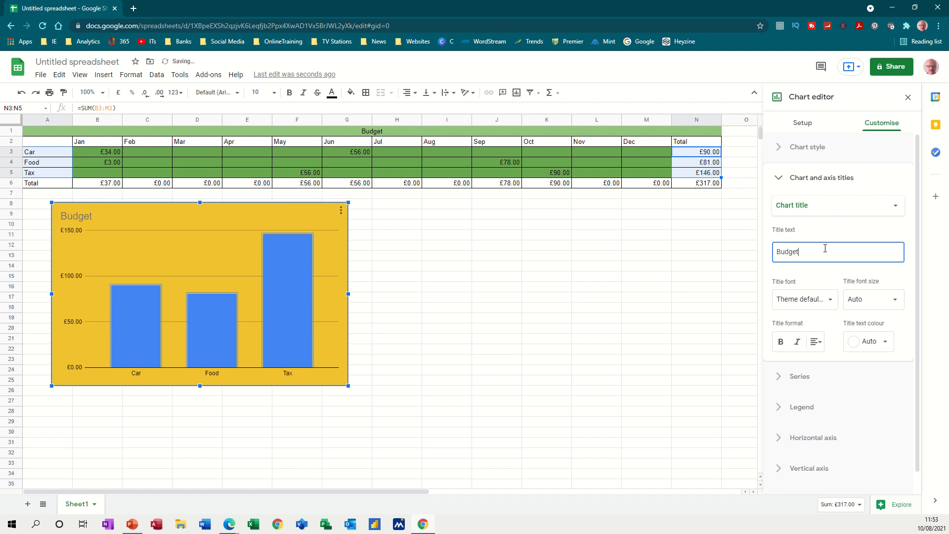
{"action": "left_click", "coordinate": [812, 282]}
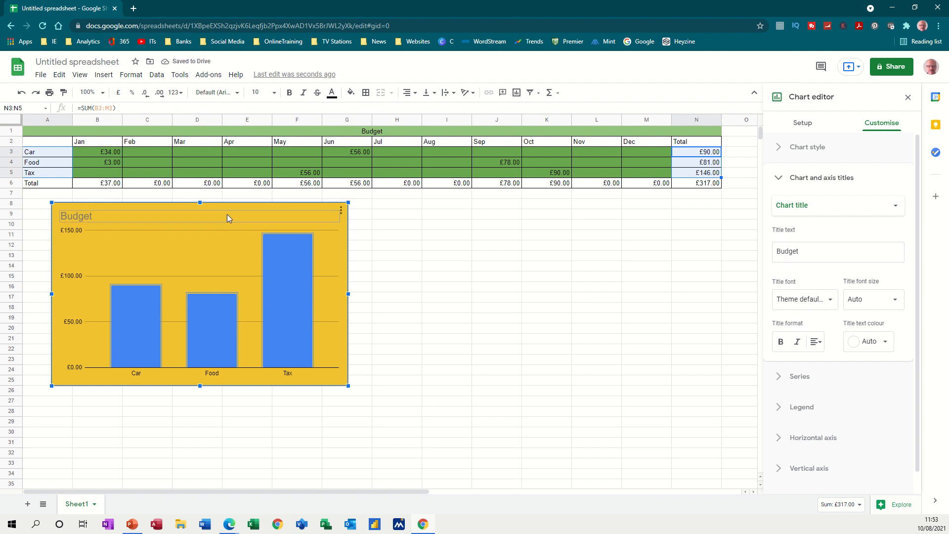
- Centre the Budget title horizontally on the column chart
{"action": "left_click", "coordinate": [80, 215]}
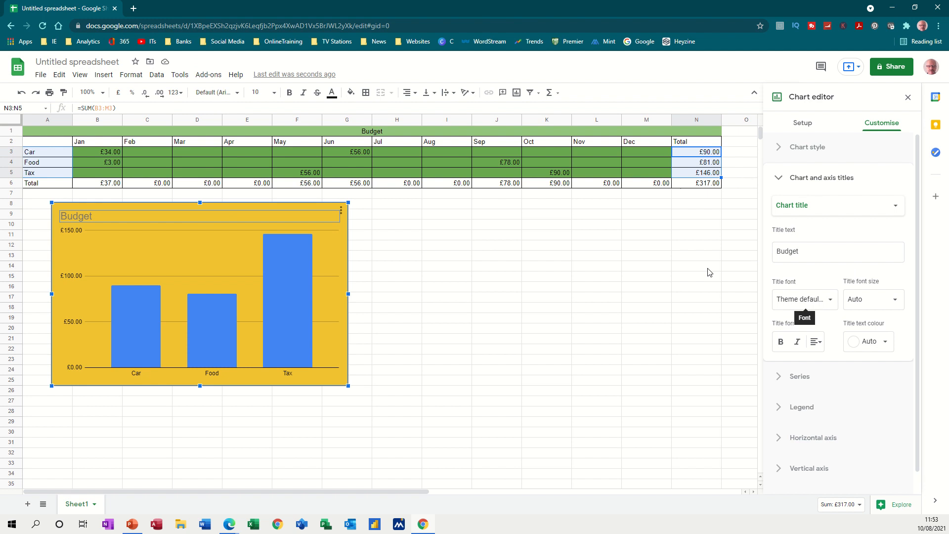
{"action": "left_click", "coordinate": [816, 341]}
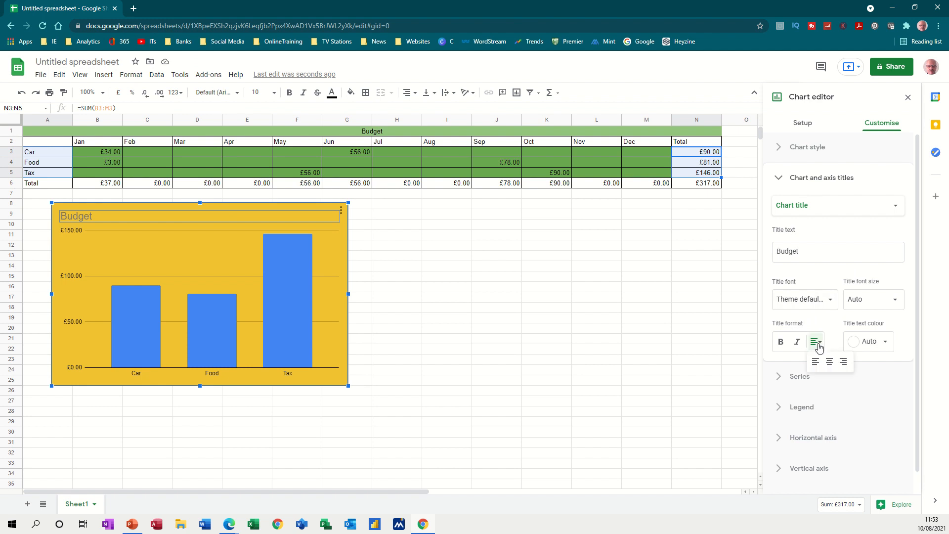
{"action": "left_click", "coordinate": [832, 366]}
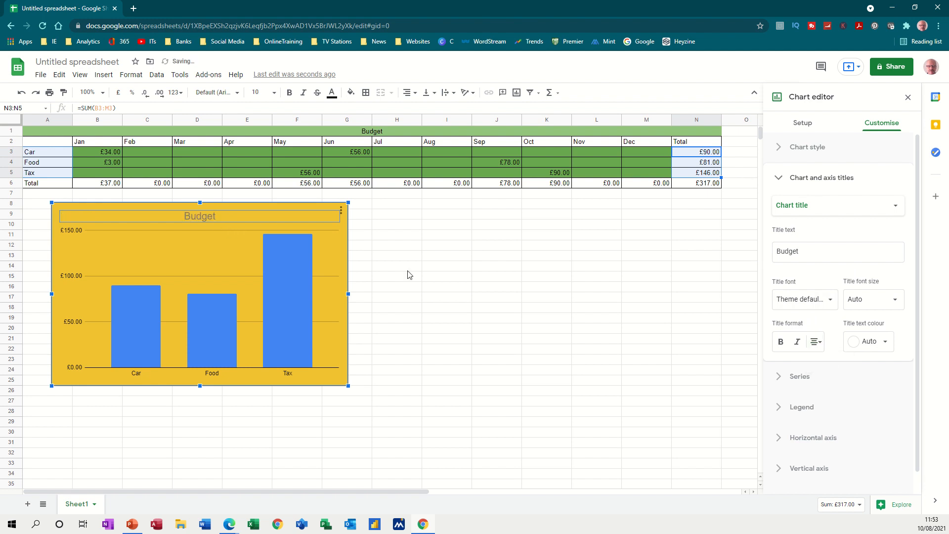
- Set the fill colour of the chart's column series to bright red and turn on its data labels
{"action": "scroll", "coordinate": [832, 352], "scroll_direction": "down", "scroll_amount": 1}
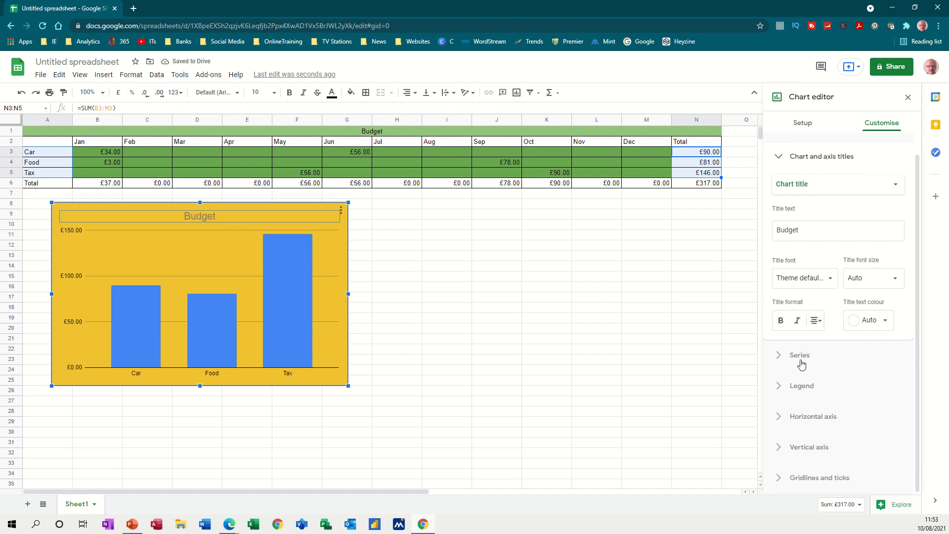
{"action": "left_click", "coordinate": [791, 358]}
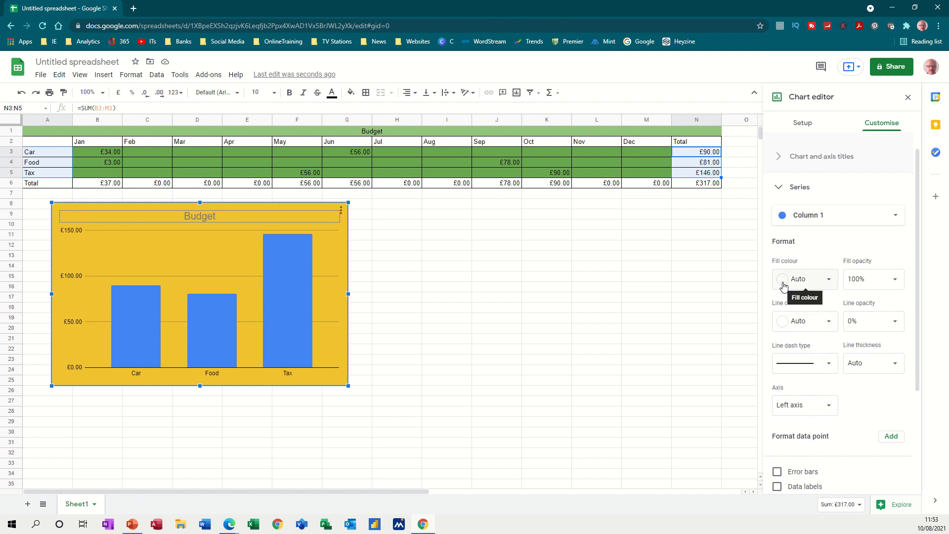
{"action": "left_click", "coordinate": [829, 285]}
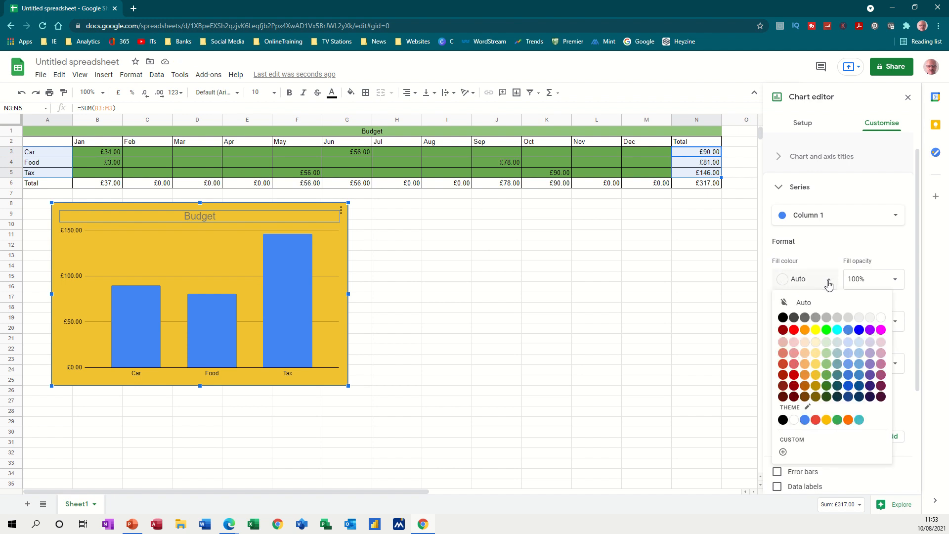
{"action": "left_click", "coordinate": [794, 330]}
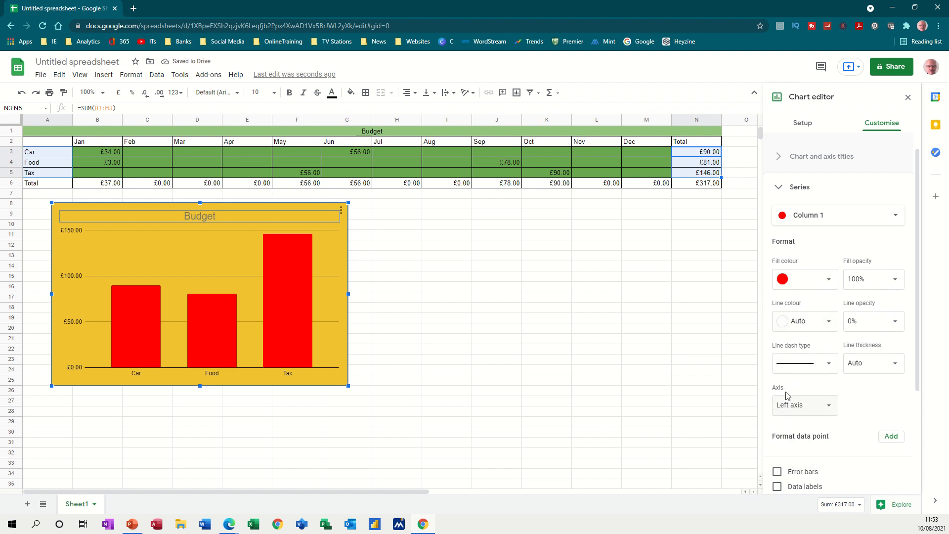
{"action": "scroll", "coordinate": [808, 418], "scroll_direction": "down", "scroll_amount": 2}
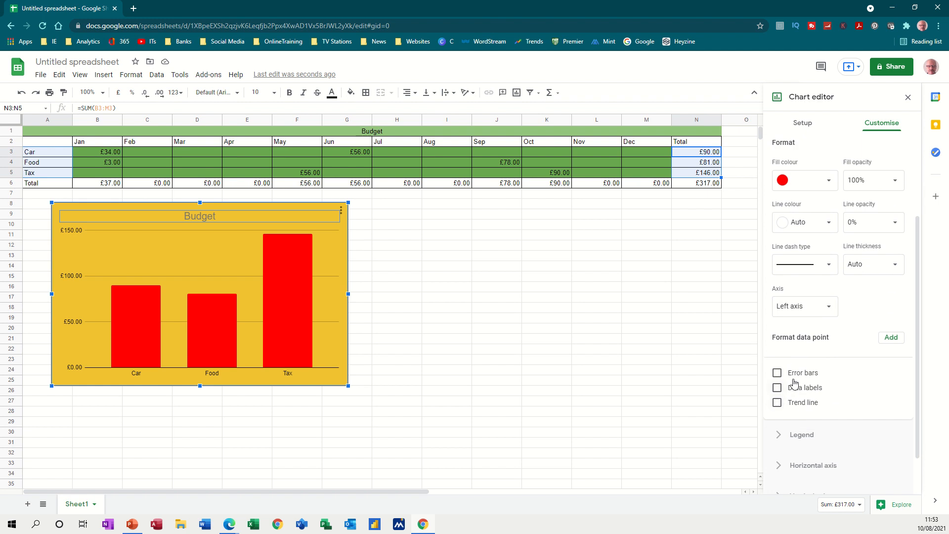
{"action": "left_click", "coordinate": [778, 389]}
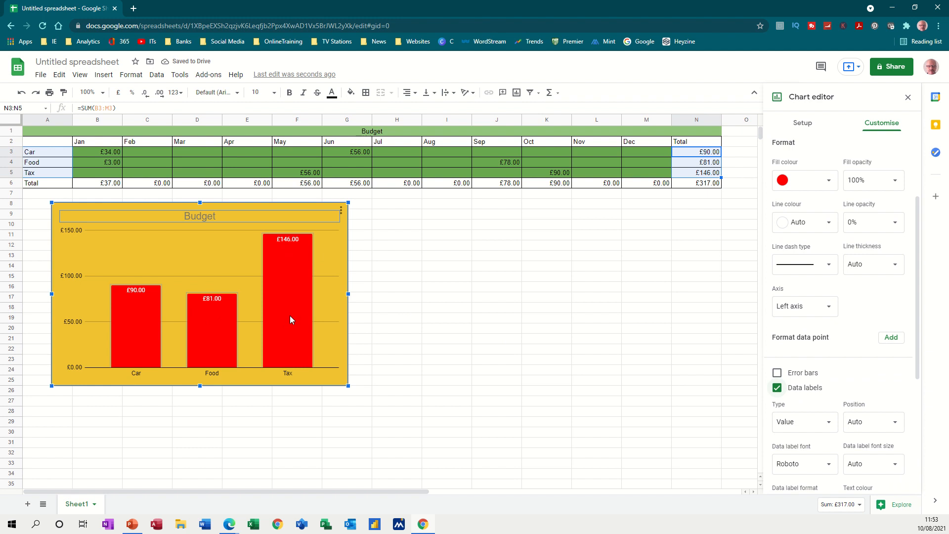
- Examine the series formatting and data label options available for the column chart
{"action": "scroll", "coordinate": [825, 395], "scroll_direction": "down", "scroll_amount": 3}
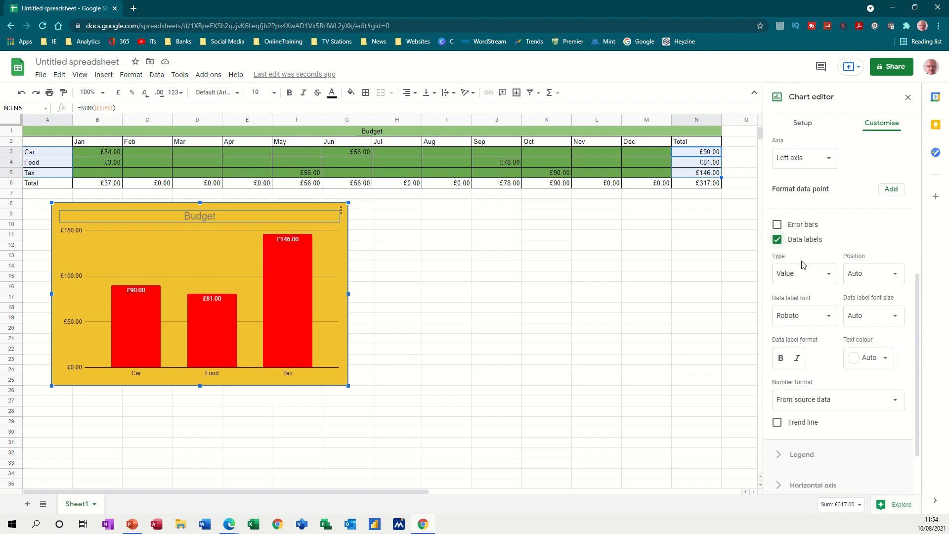
{"action": "scroll", "coordinate": [798, 434], "scroll_direction": "down", "scroll_amount": 2}
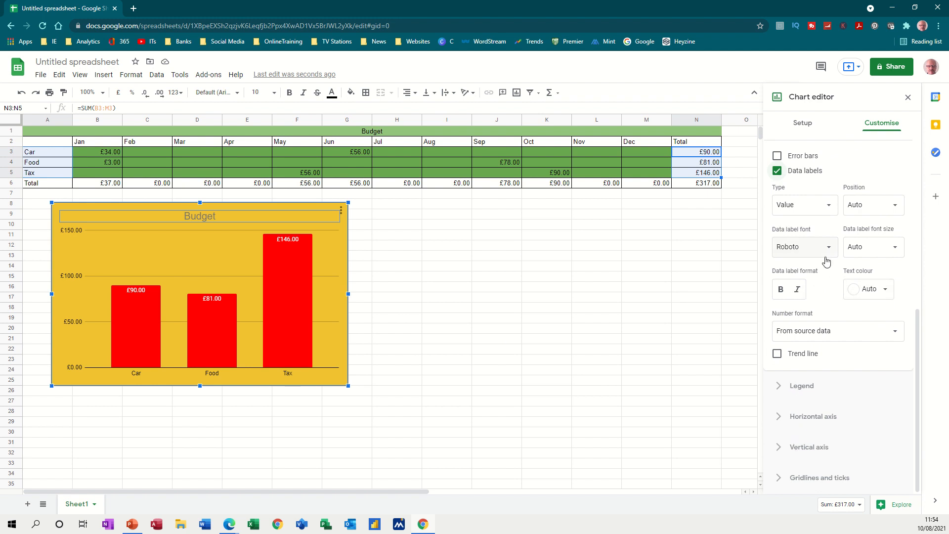
{"action": "scroll", "coordinate": [827, 266], "scroll_direction": "up", "scroll_amount": 5}
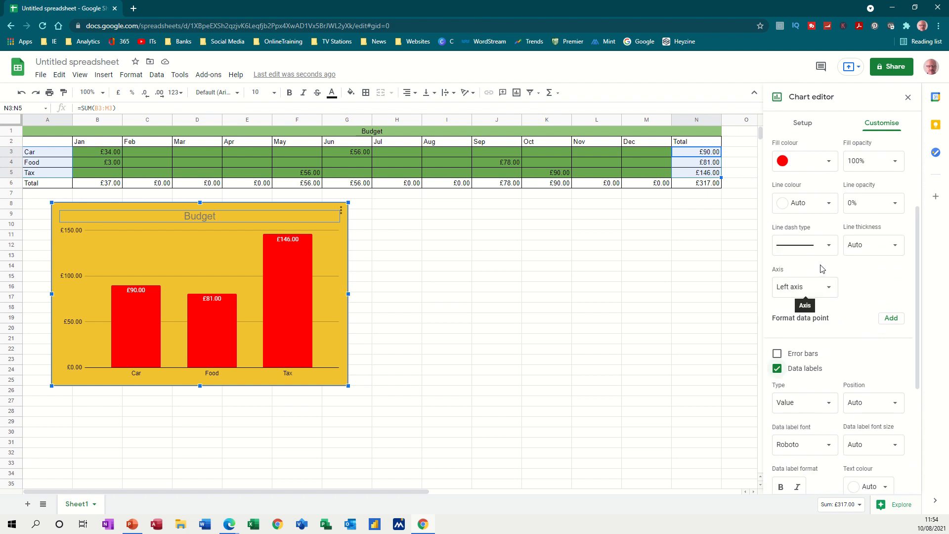
{"action": "scroll", "coordinate": [824, 267], "scroll_direction": "up", "scroll_amount": 3}
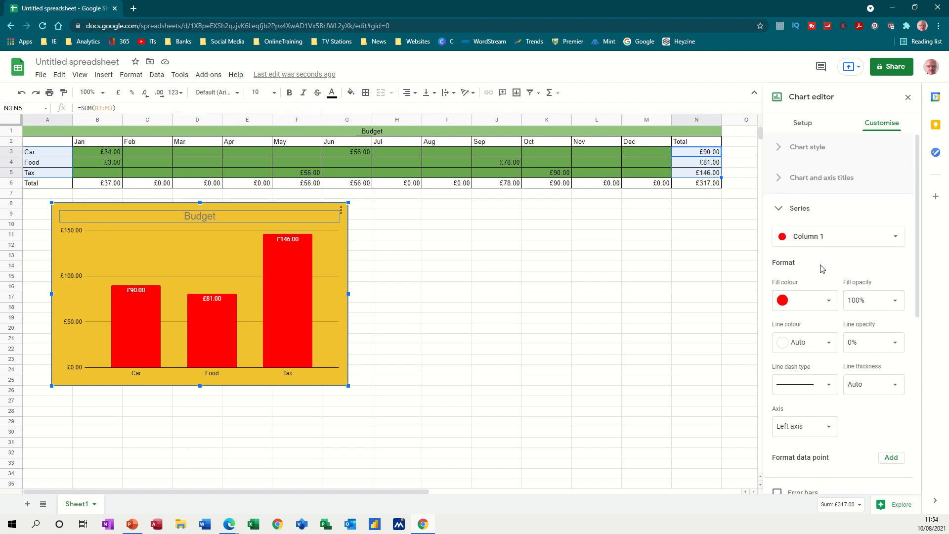
{"action": "left_click", "coordinate": [295, 307]}
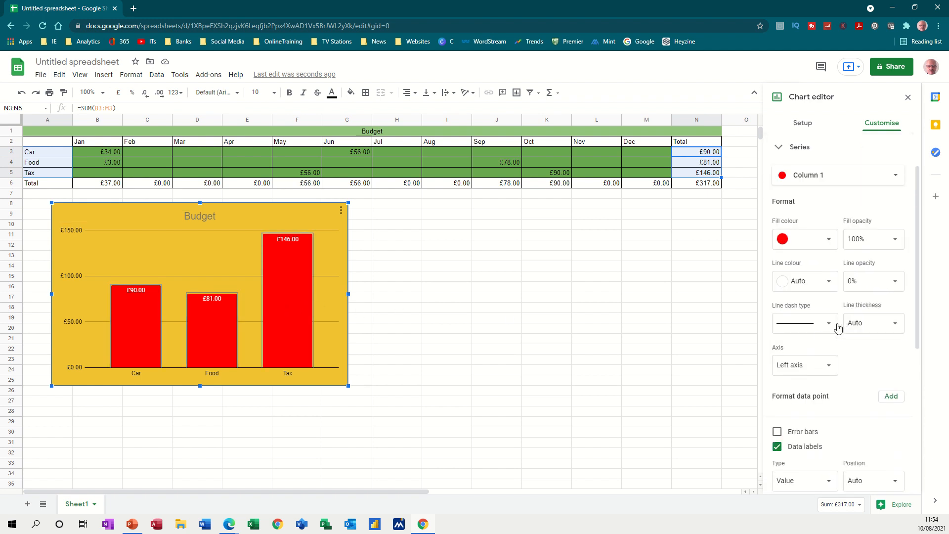
{"action": "scroll", "coordinate": [835, 335], "scroll_direction": "down", "scroll_amount": 3}
{"action": "scroll", "coordinate": [830, 341], "scroll_direction": "down", "scroll_amount": 3}
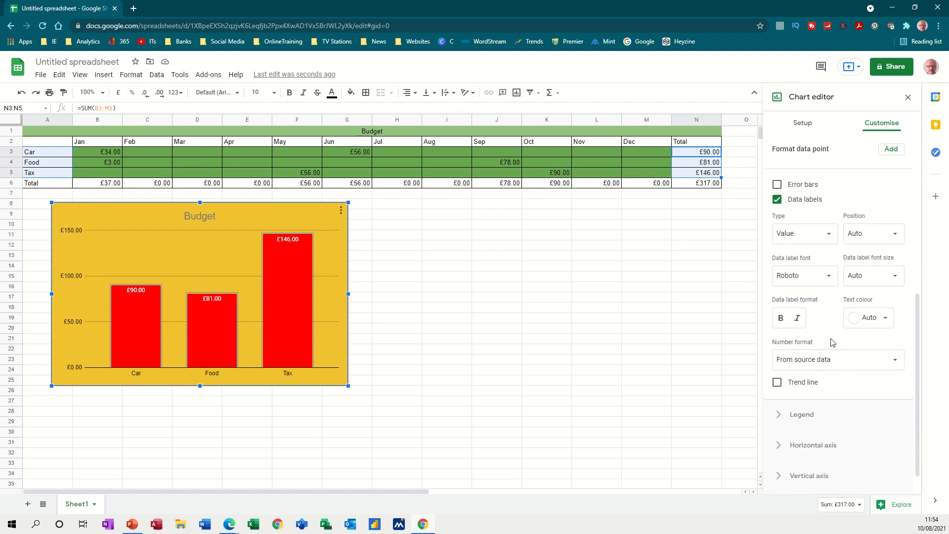
{"action": "scroll", "coordinate": [826, 346], "scroll_direction": "up", "scroll_amount": 4}
{"action": "scroll", "coordinate": [829, 330], "scroll_direction": "up", "scroll_amount": 3}
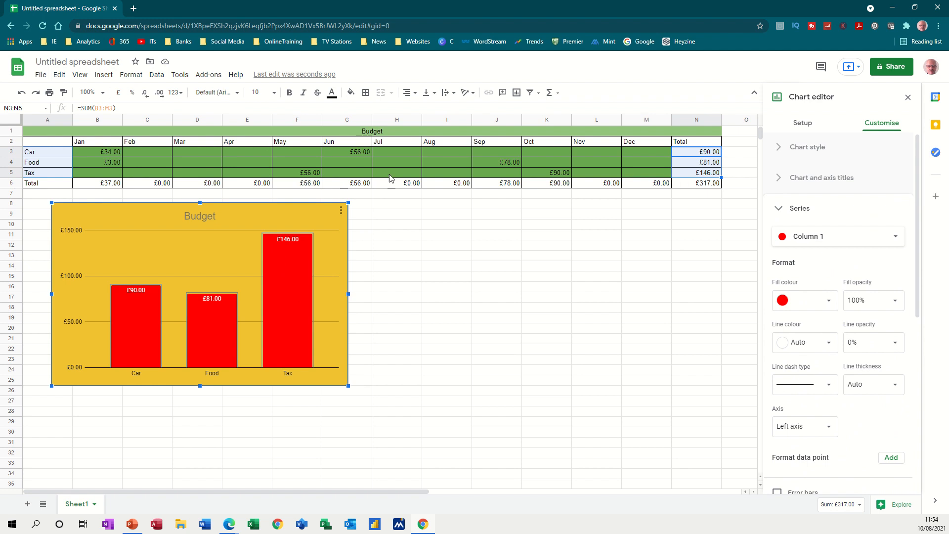
- Enter 567 as the June Food expense in cell G4
{"action": "left_click", "coordinate": [348, 164]}
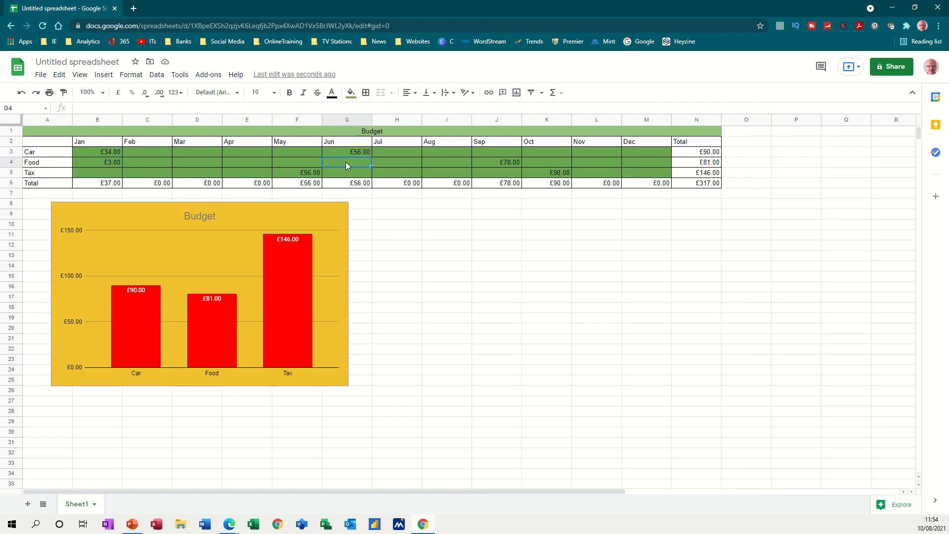
{"action": "type", "text": "567"}
{"action": "left_click", "coordinate": [396, 177]}
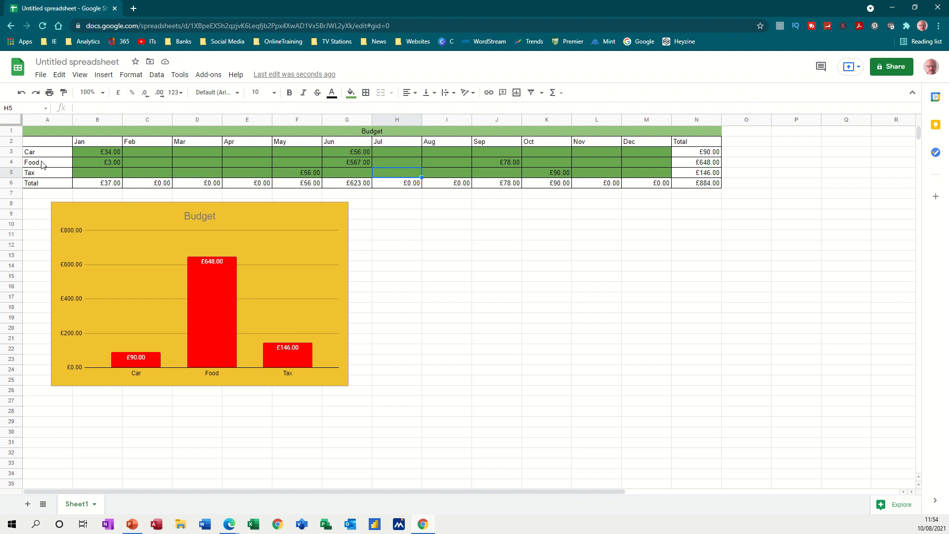
{"action": "left_click", "coordinate": [440, 258]}
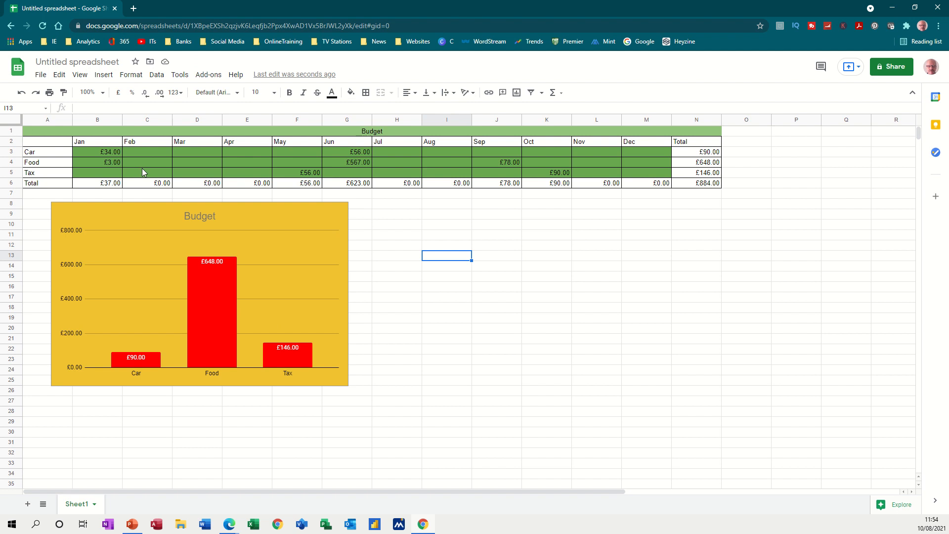
- Insert a column chart of the monthly expenses in A2:M5 and place it beside the Budget chart, to its right
{"action": "left_click_drag", "start_coordinate": [44, 144], "coordinate": [668, 173]}
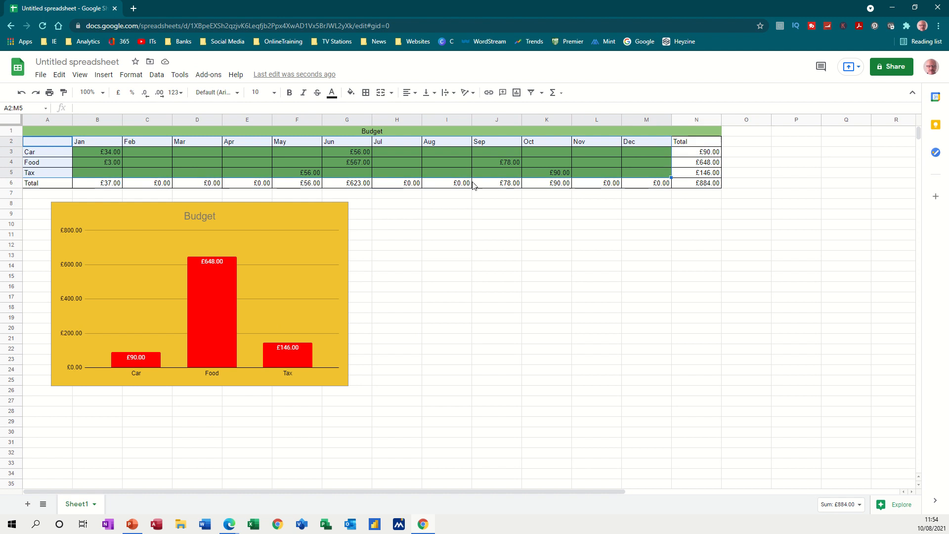
{"action": "left_click", "coordinate": [104, 75]}
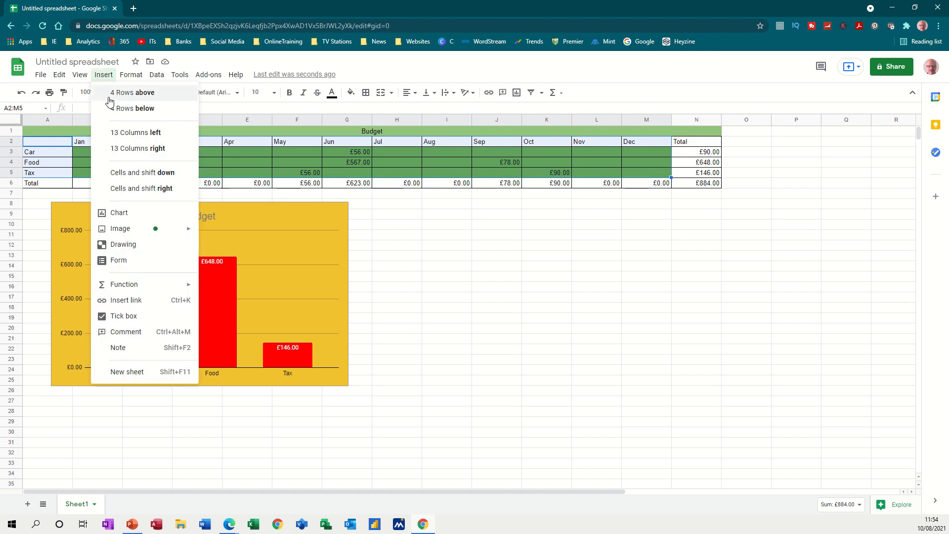
{"action": "left_click", "coordinate": [113, 217]}
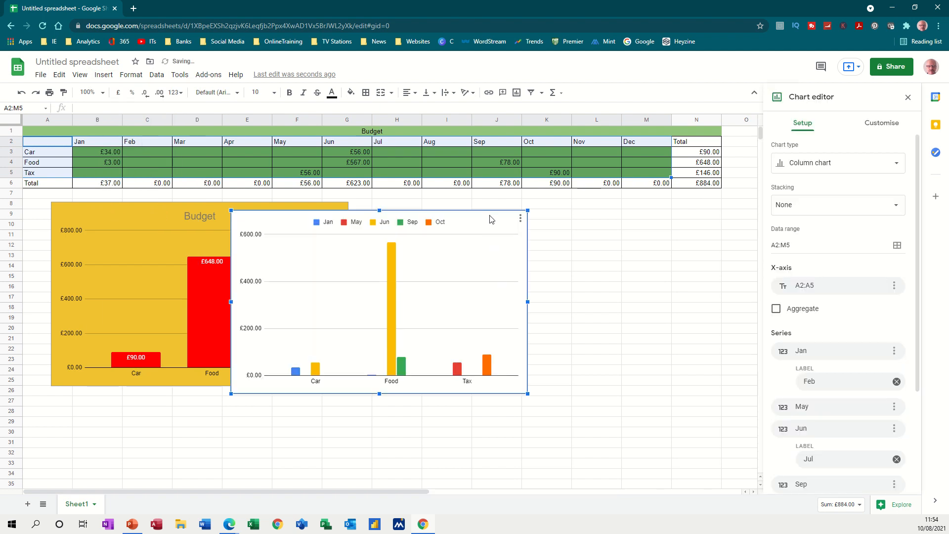
{"action": "left_click_drag", "start_coordinate": [490, 218], "coordinate": [613, 214]}
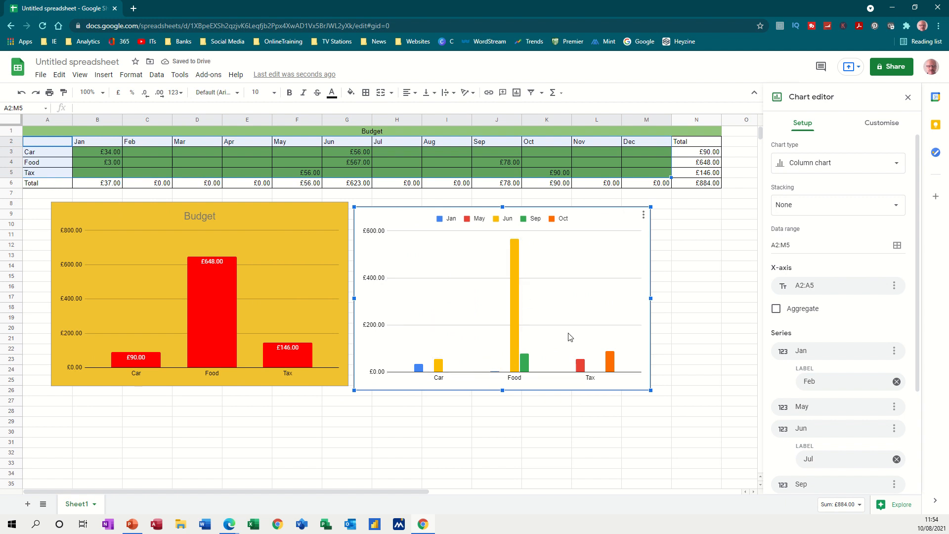
- Set the background colour of the monthly expenses chart to dark blue
{"action": "left_click", "coordinate": [514, 314]}
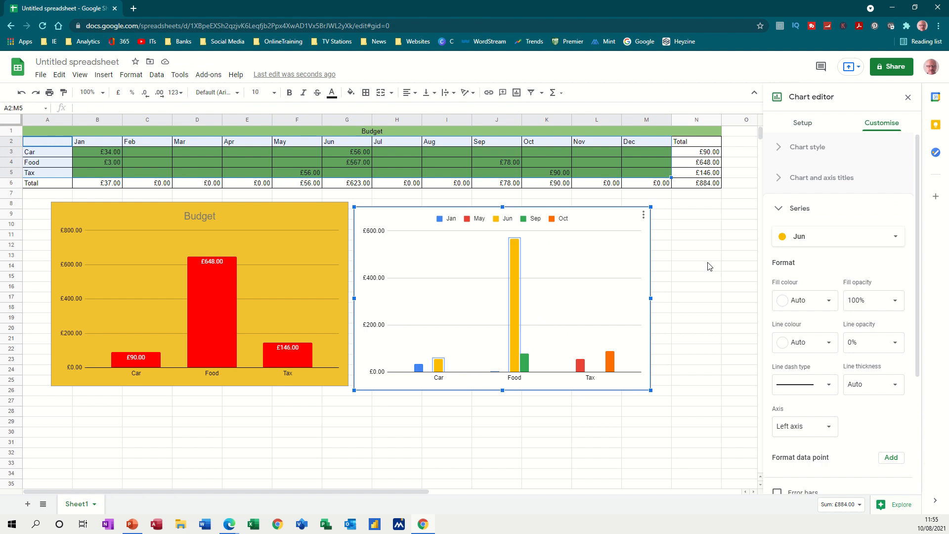
{"action": "left_click", "coordinate": [809, 178]}
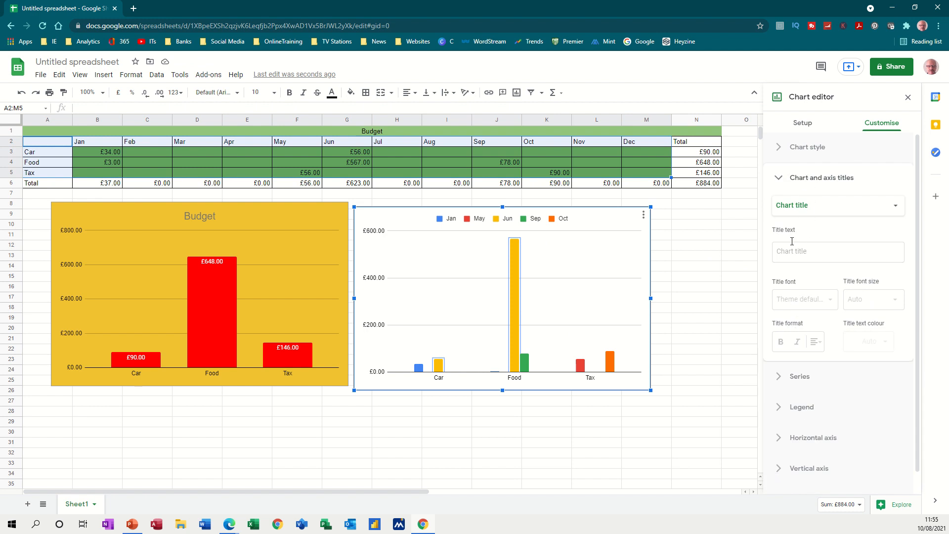
{"action": "left_click", "coordinate": [784, 179]}
{"action": "left_click", "coordinate": [780, 150]}
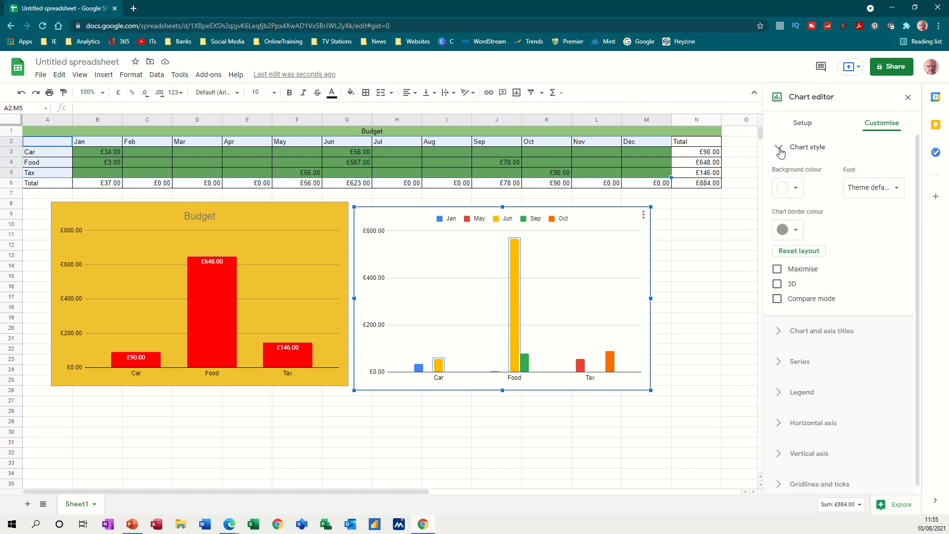
{"action": "left_click", "coordinate": [796, 188]}
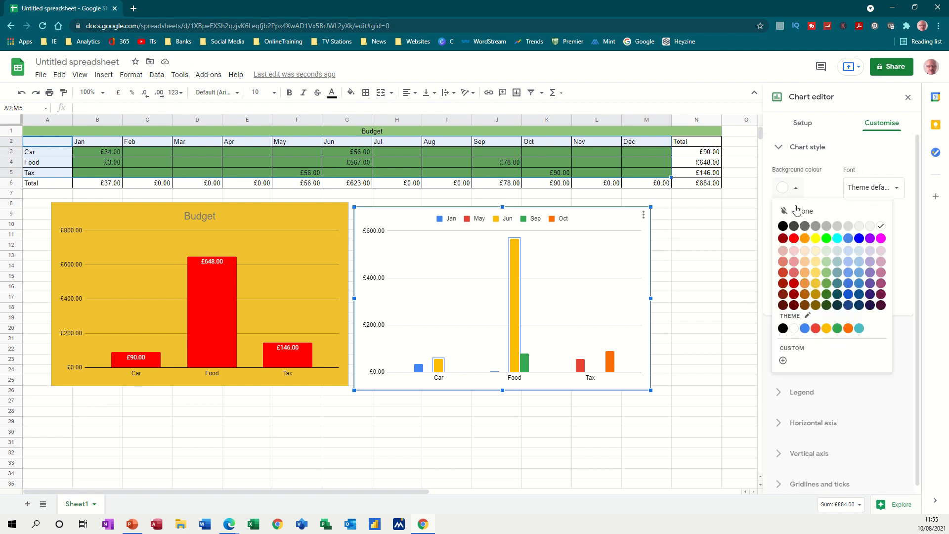
{"action": "left_click", "coordinate": [849, 239]}
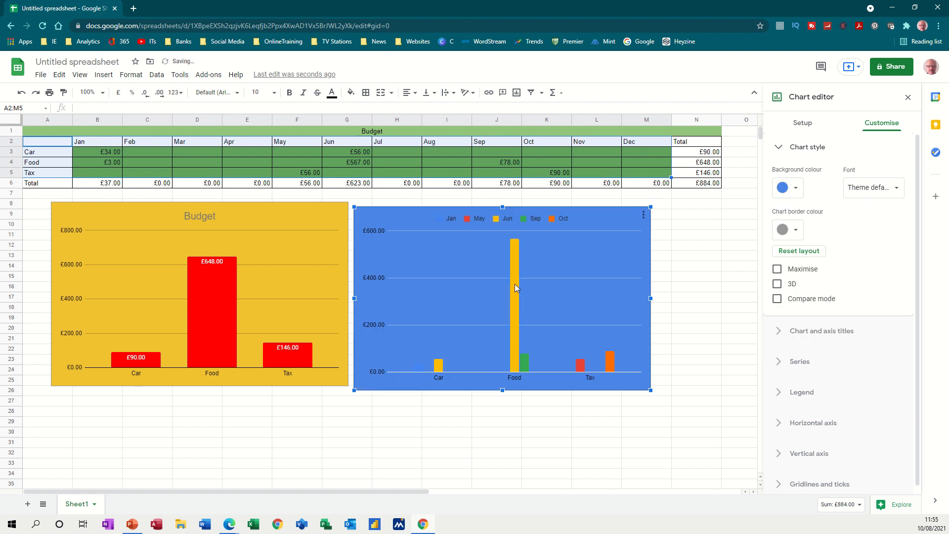
{"action": "left_click", "coordinate": [797, 188]}
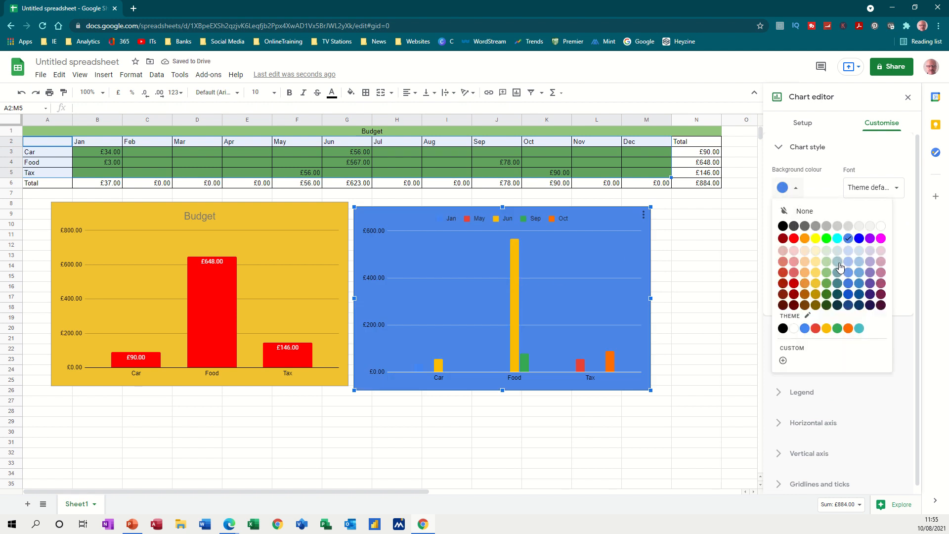
{"action": "left_click", "coordinate": [848, 295]}
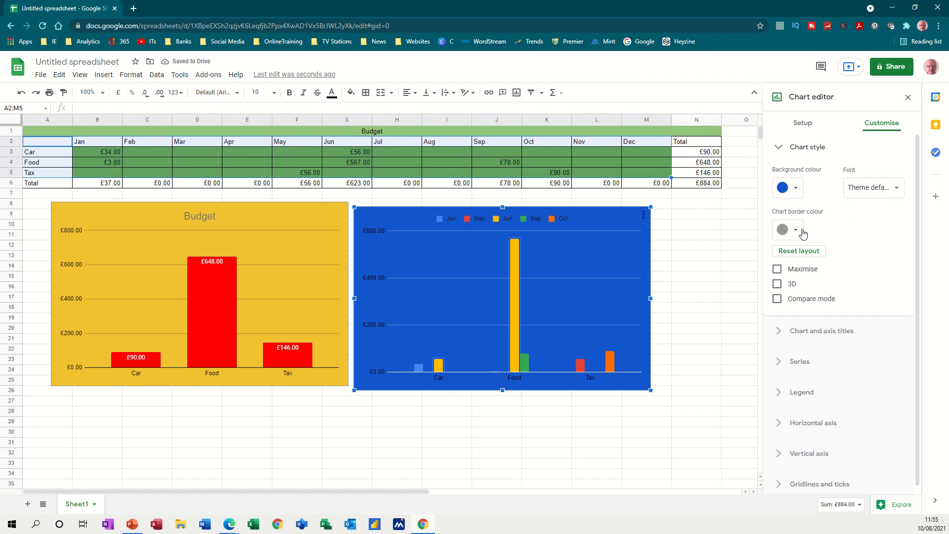
- Make the columns of the monthly expenses chart 3D and close the chart editor
{"action": "left_click", "coordinate": [777, 285]}
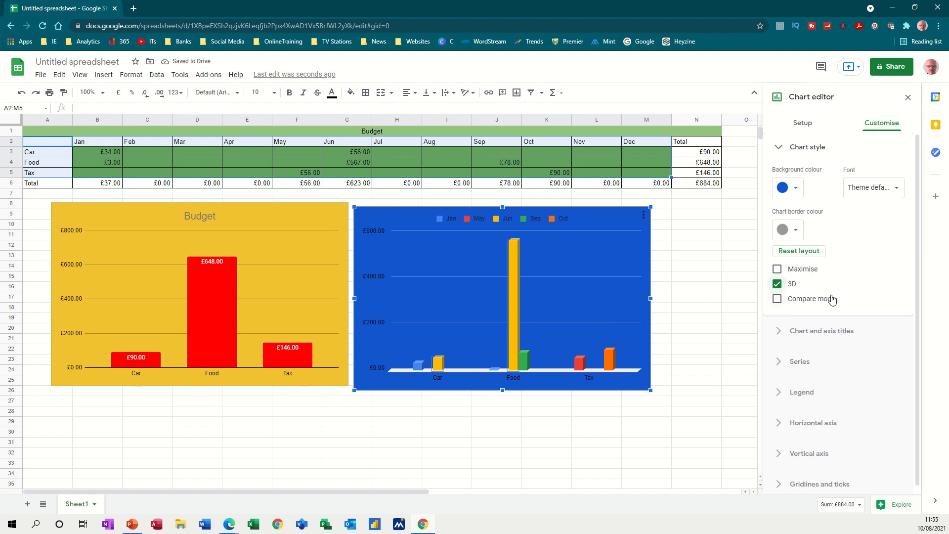
{"action": "scroll", "coordinate": [811, 306], "scroll_direction": "down", "scroll_amount": 1}
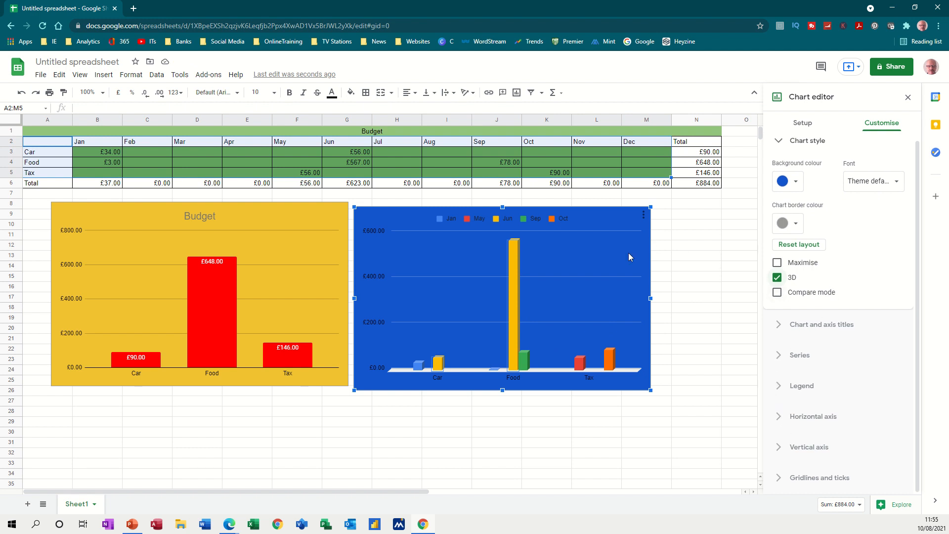
{"action": "left_click", "coordinate": [637, 239]}
{"action": "left_click", "coordinate": [644, 216]}
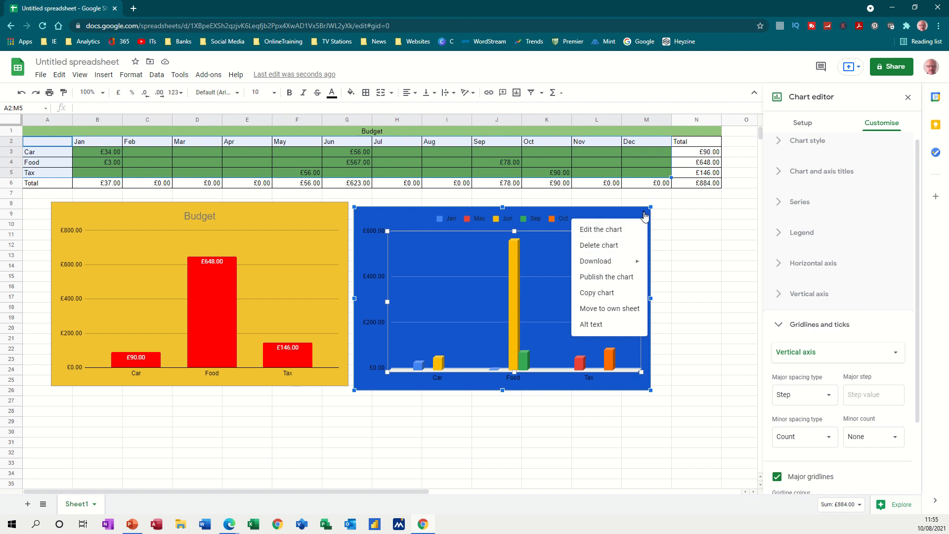
{"action": "left_click", "coordinate": [692, 225]}
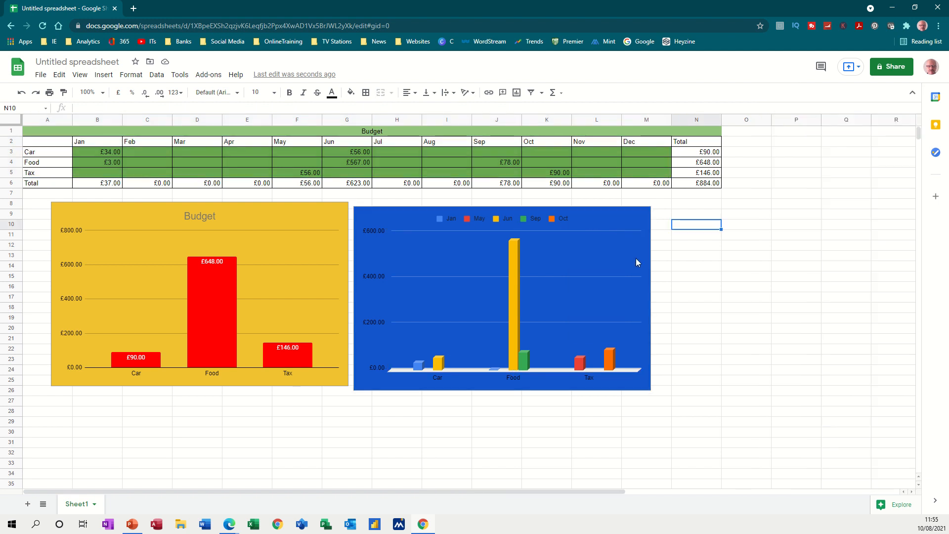
- Switch the rows and columns of the monthly expenses chart so the months run along the horizontal axis
{"action": "left_click", "coordinate": [638, 255]}
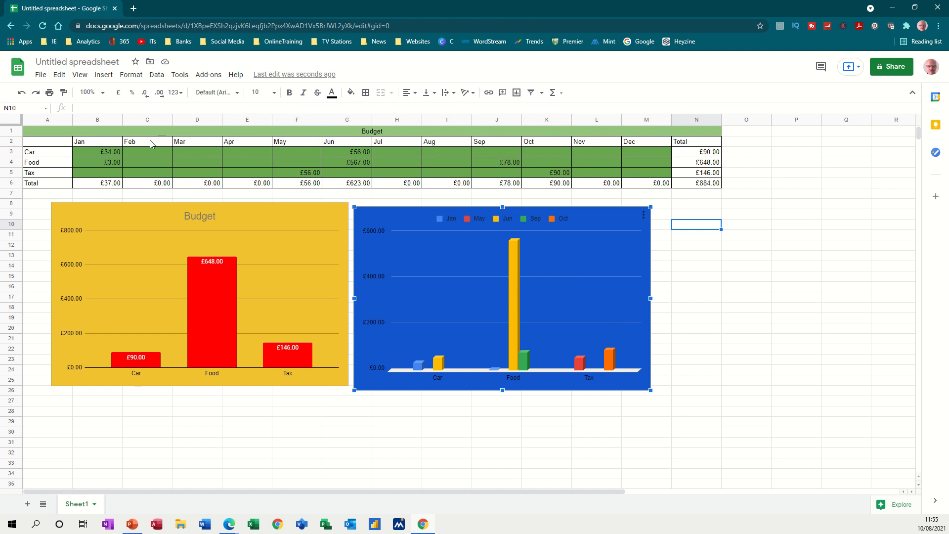
{"action": "left_click", "coordinate": [265, 227]}
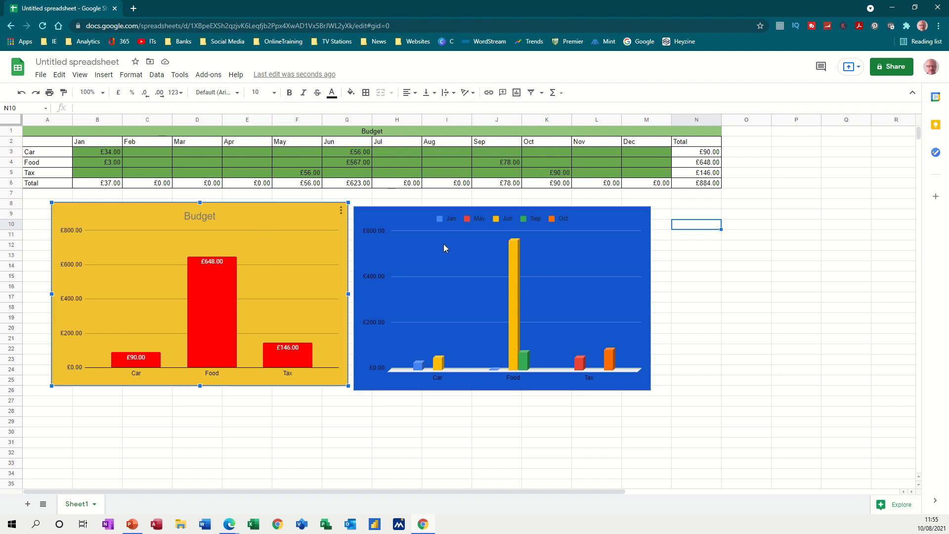
{"action": "double_click", "coordinate": [608, 263]}
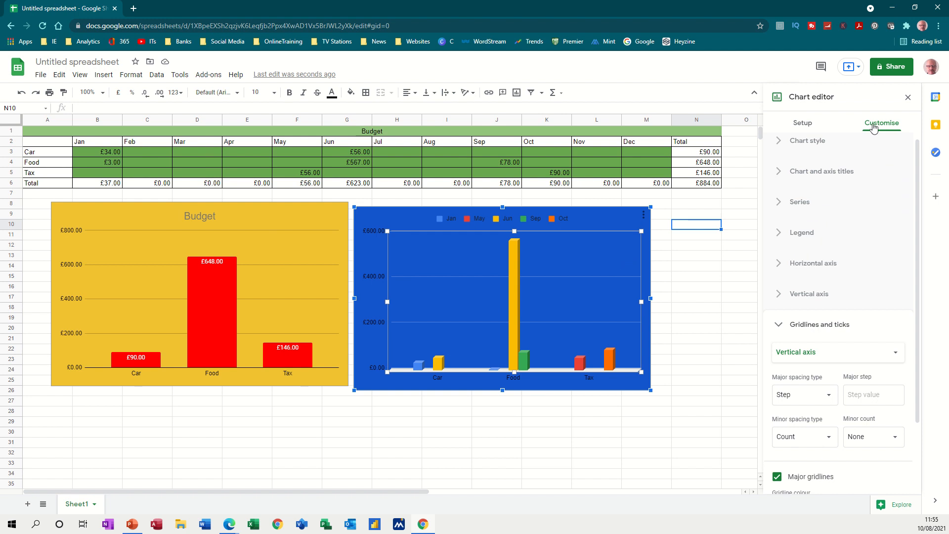
{"action": "left_click", "coordinate": [803, 123]}
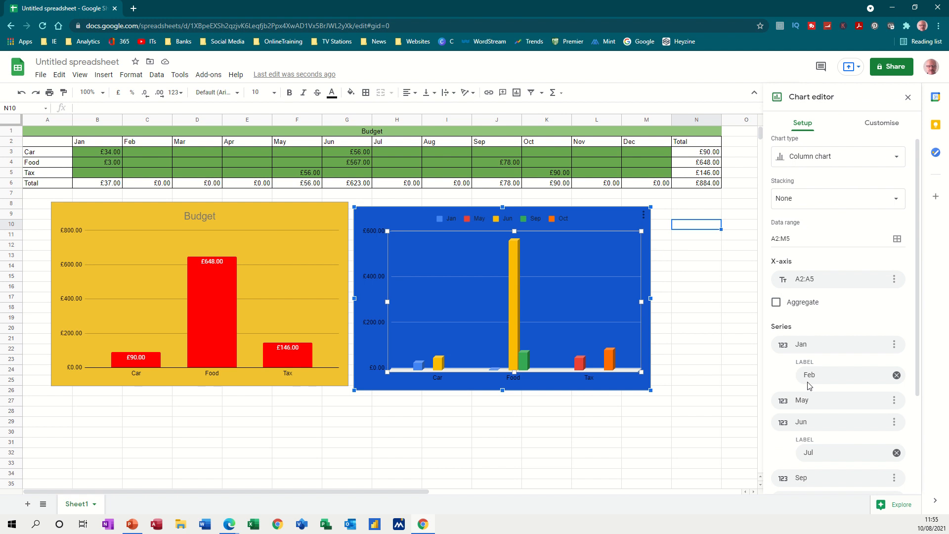
{"action": "scroll", "coordinate": [800, 366], "scroll_direction": "down", "scroll_amount": 3}
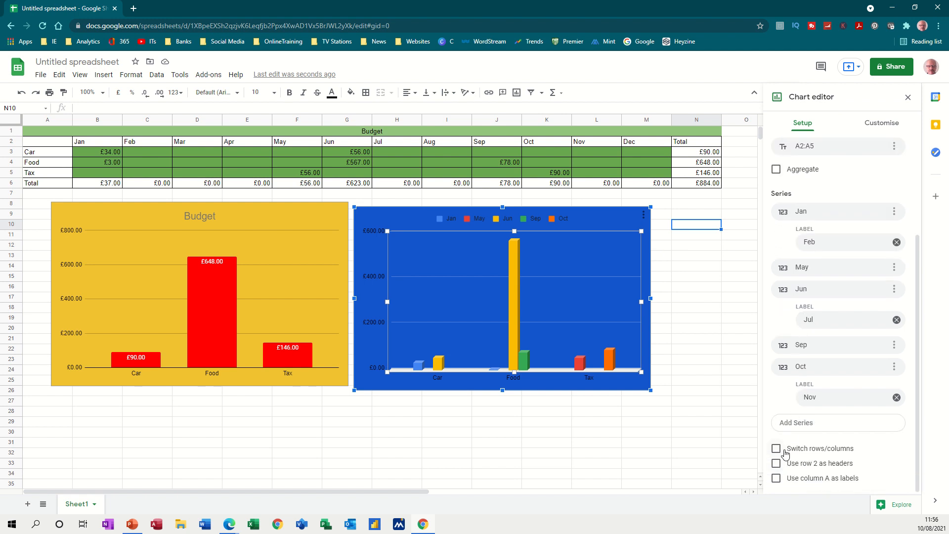
{"action": "left_click", "coordinate": [777, 450]}
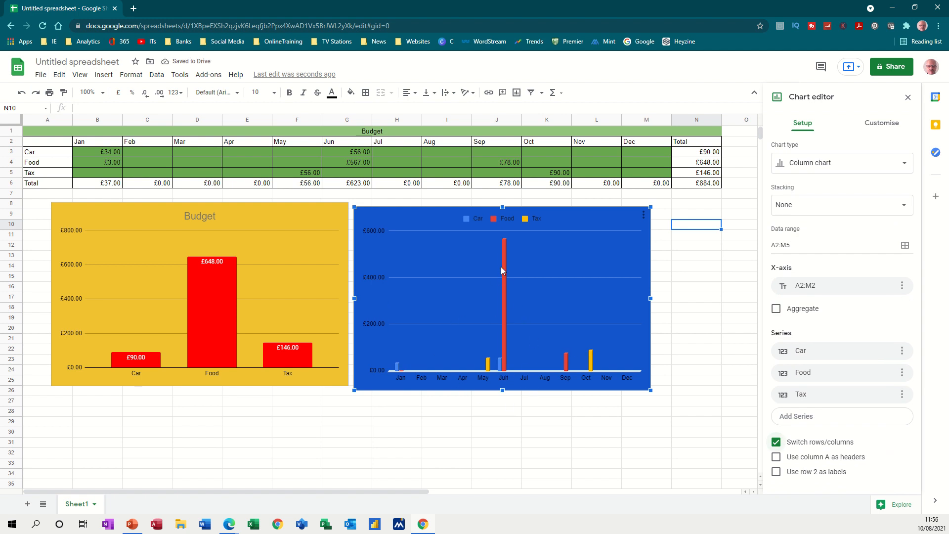
- Enter 34 as the March Car expense in D3 and 555 as the April Food expense in E4
{"action": "left_click", "coordinate": [174, 154]}
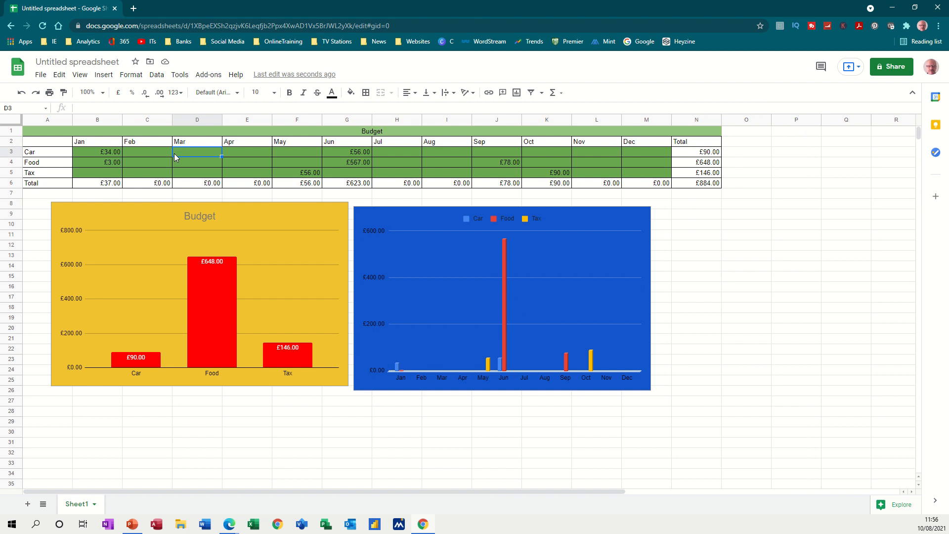
{"action": "type", "text": "34"}
{"action": "left_click", "coordinate": [244, 163]}
{"action": "type", "text": "555"}
{"action": "left_click", "coordinate": [280, 159]}
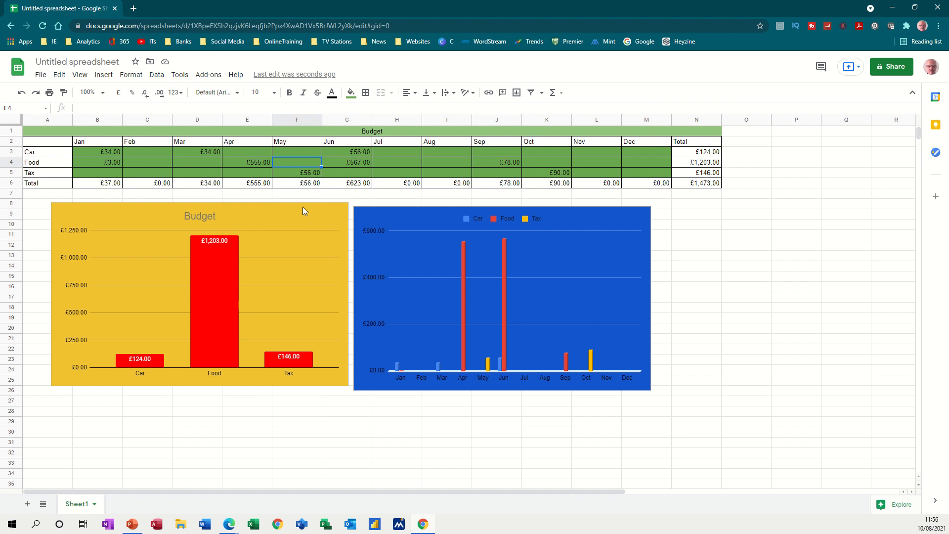
{"action": "left_click", "coordinate": [362, 211]}
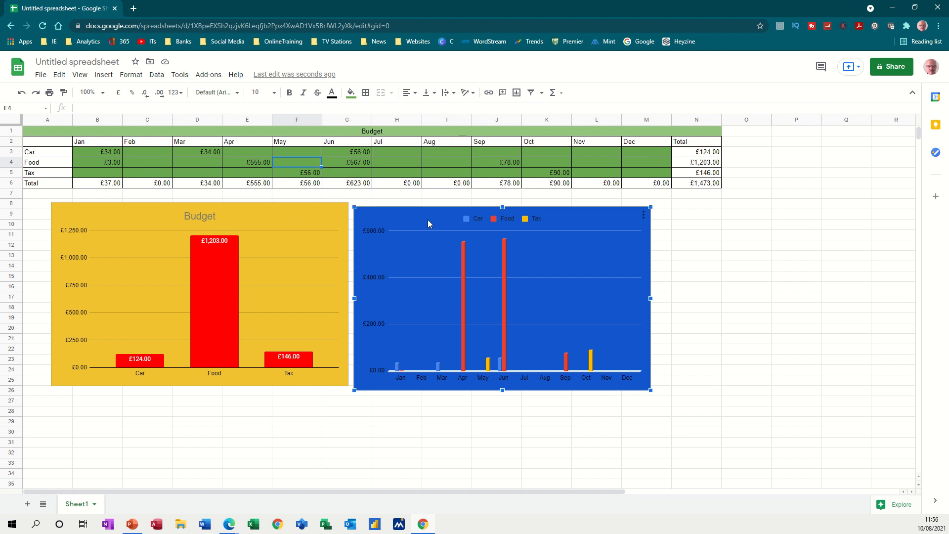